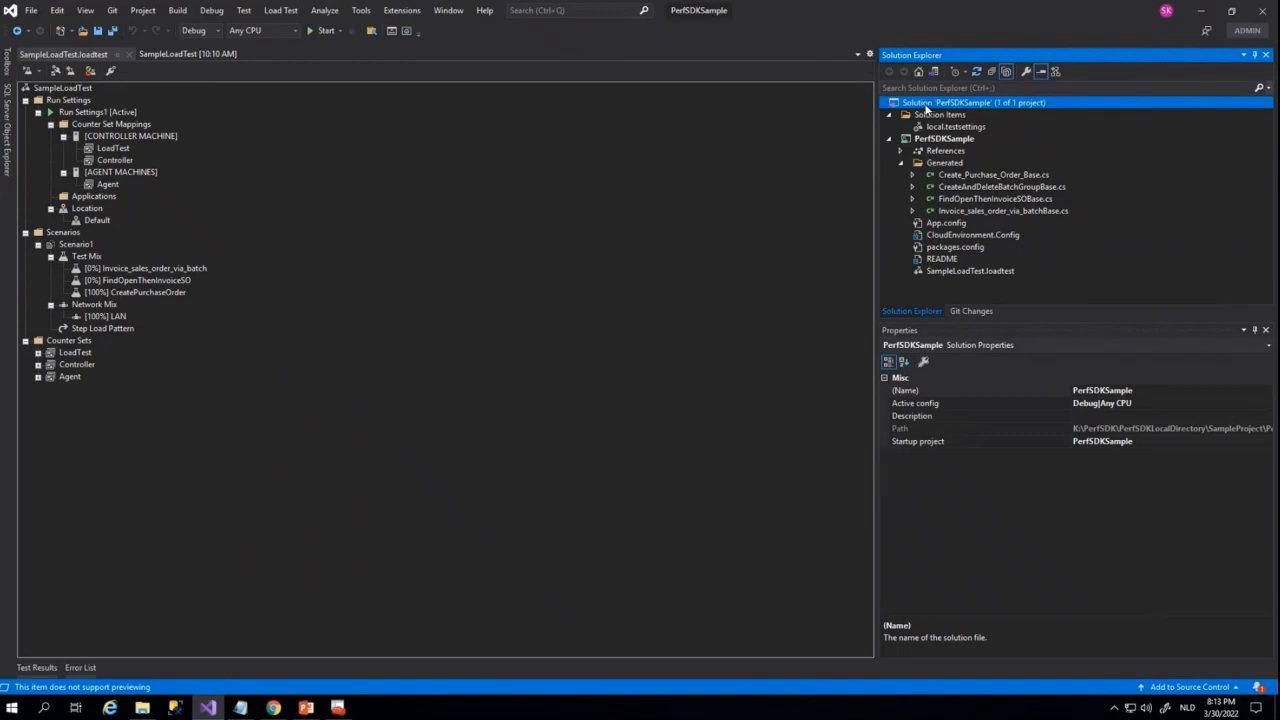
Open CloudEnvironment.Config and review the HostName, SoapHostName and SelfSigningCertificateThumbprint entries
left_click(969, 235)
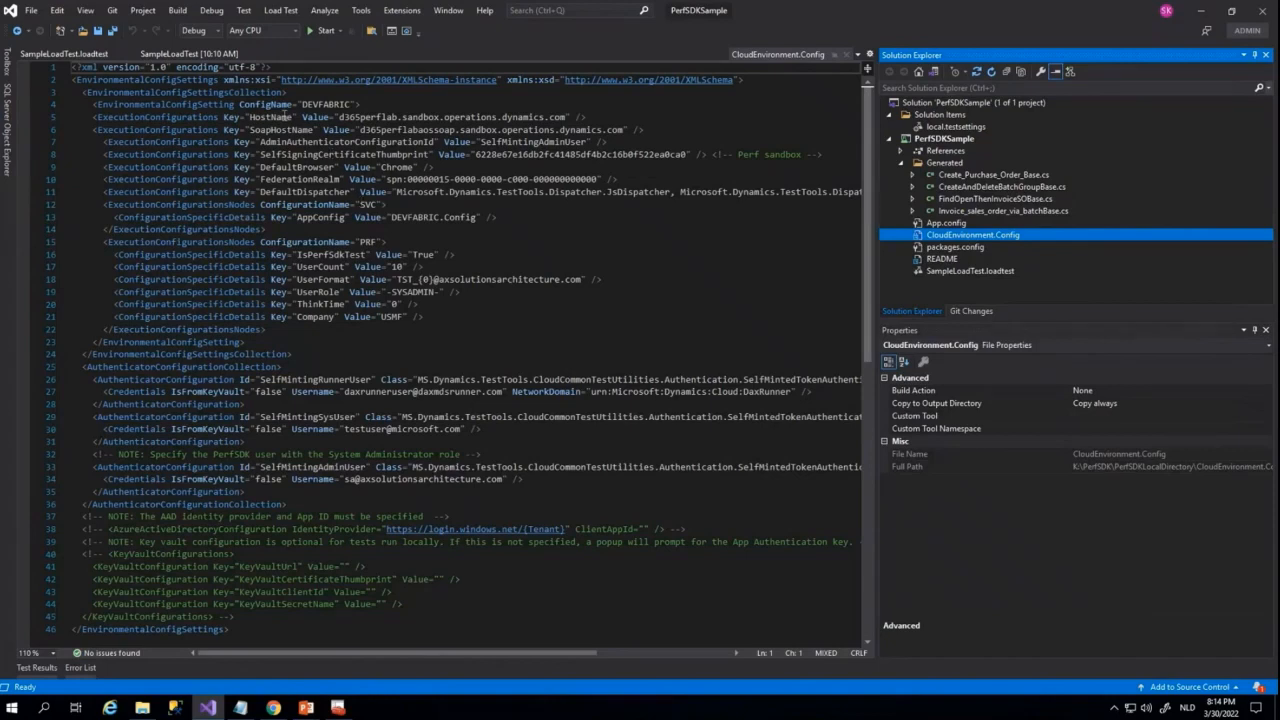
left_click_drag(302, 117, 460, 130)
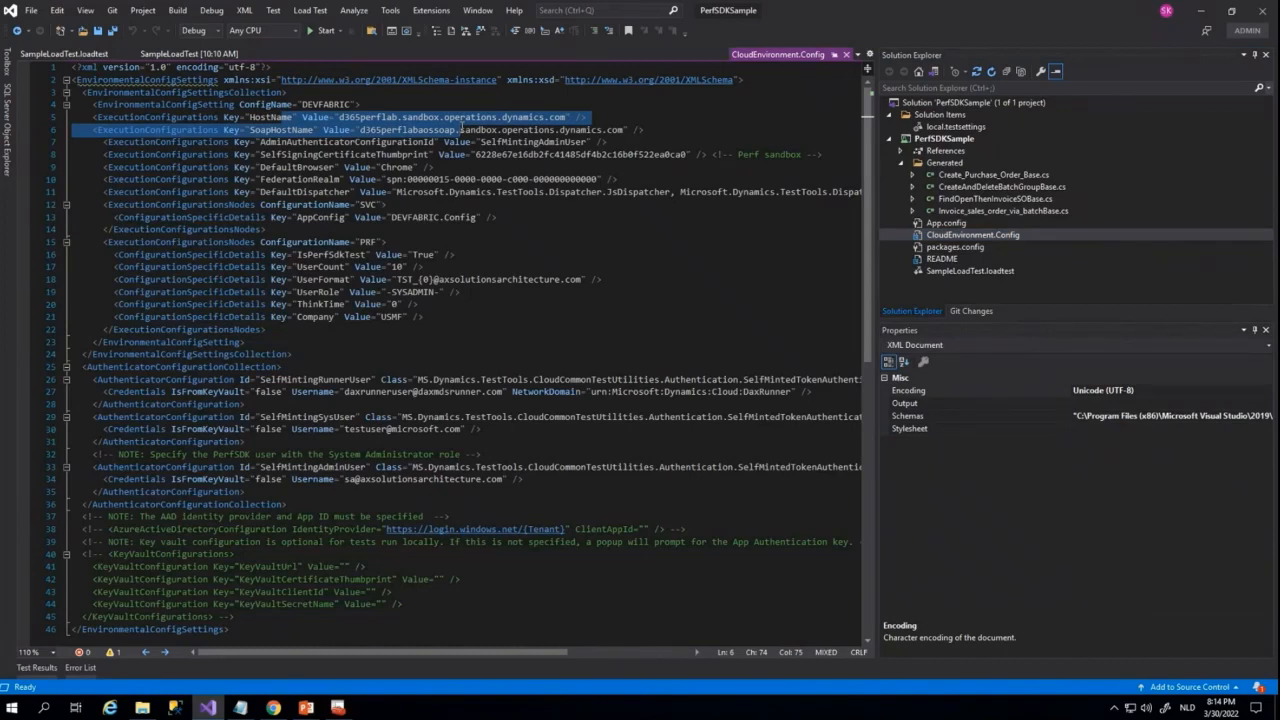
left_click(460, 130)
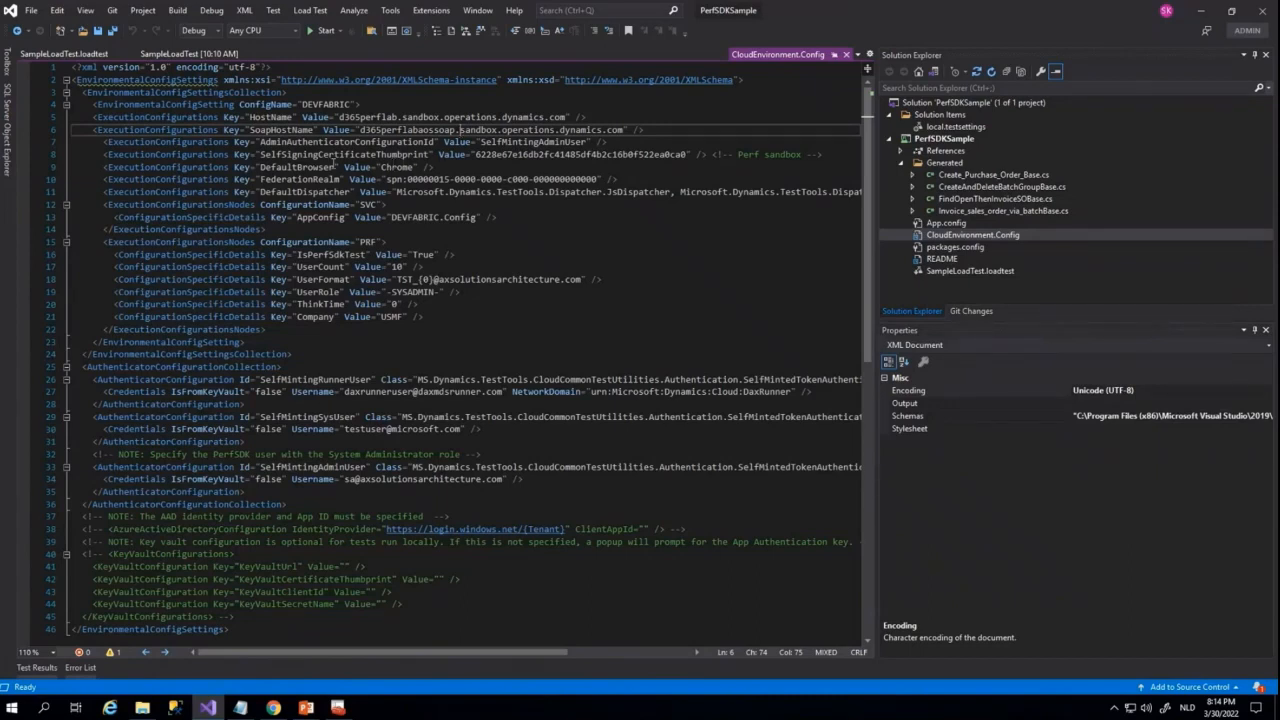
left_click(350, 155)
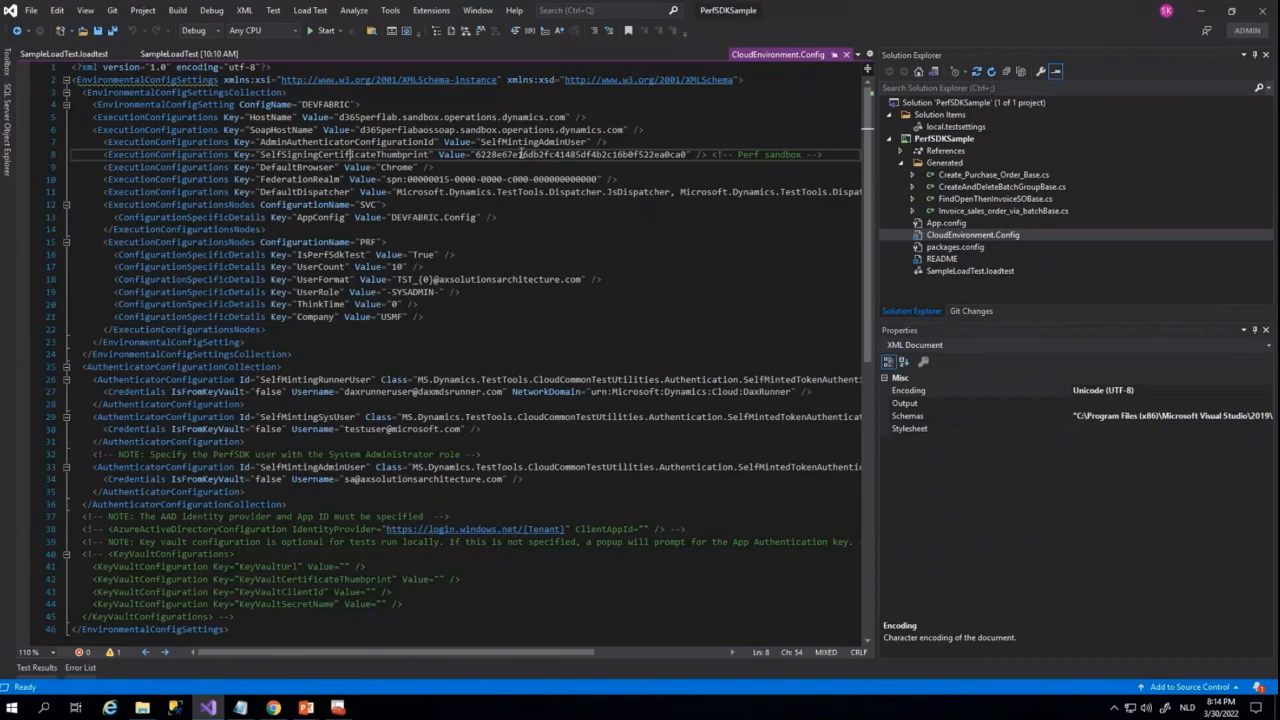
Switch to the local computer certificate manager, view the thumbprint of the RSAT D365PerfLab trusted root certificate, and close the manager
left_click(338, 707)
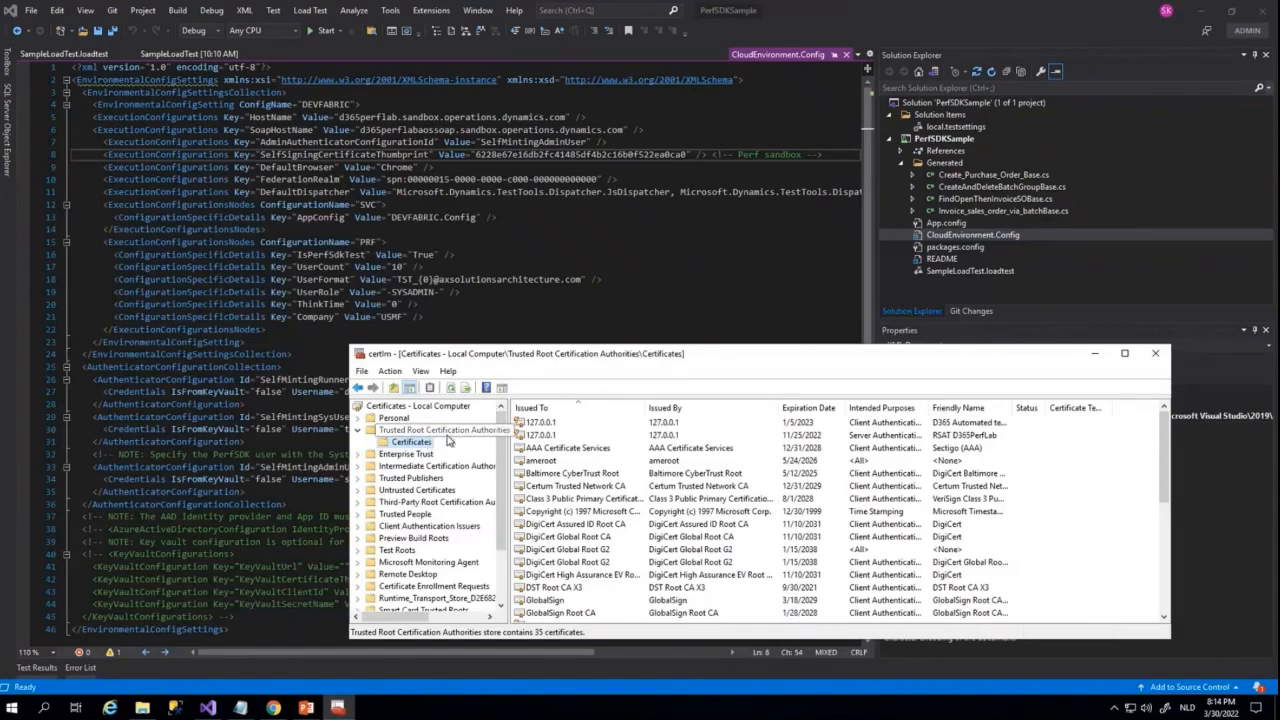
double_click(545, 436)
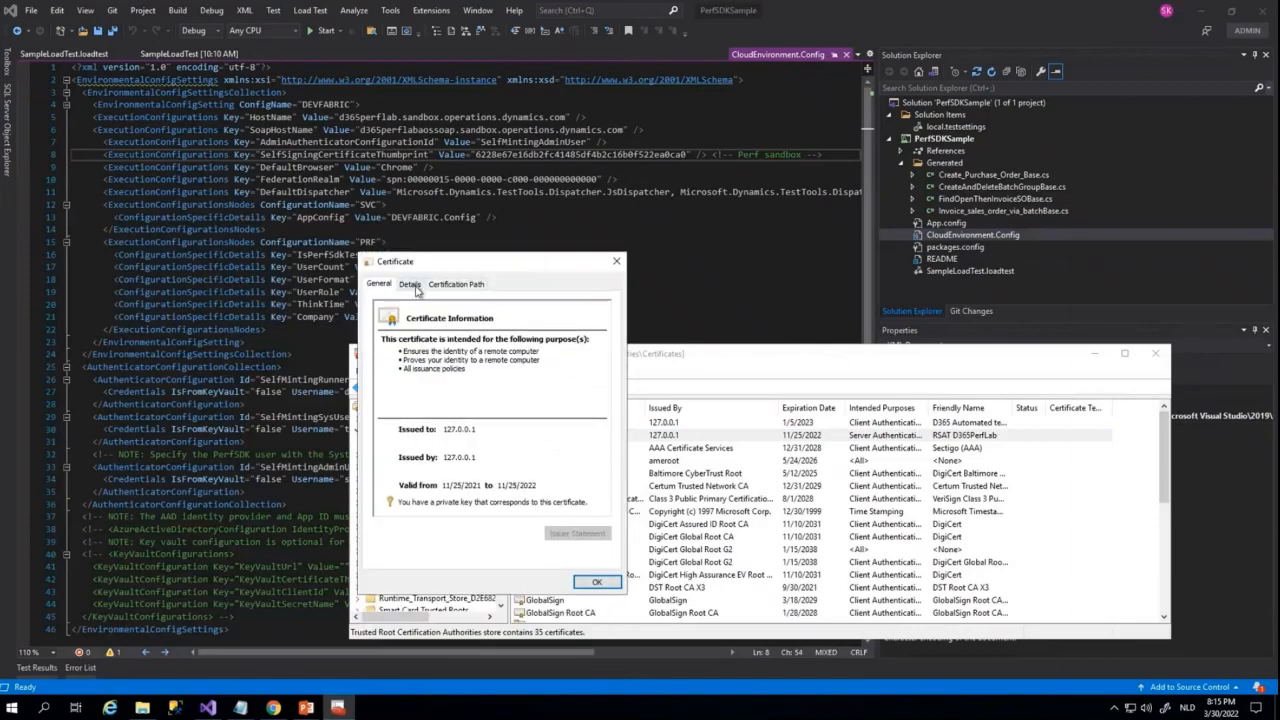
left_click(410, 284)
scroll(470, 400, "down", 5)
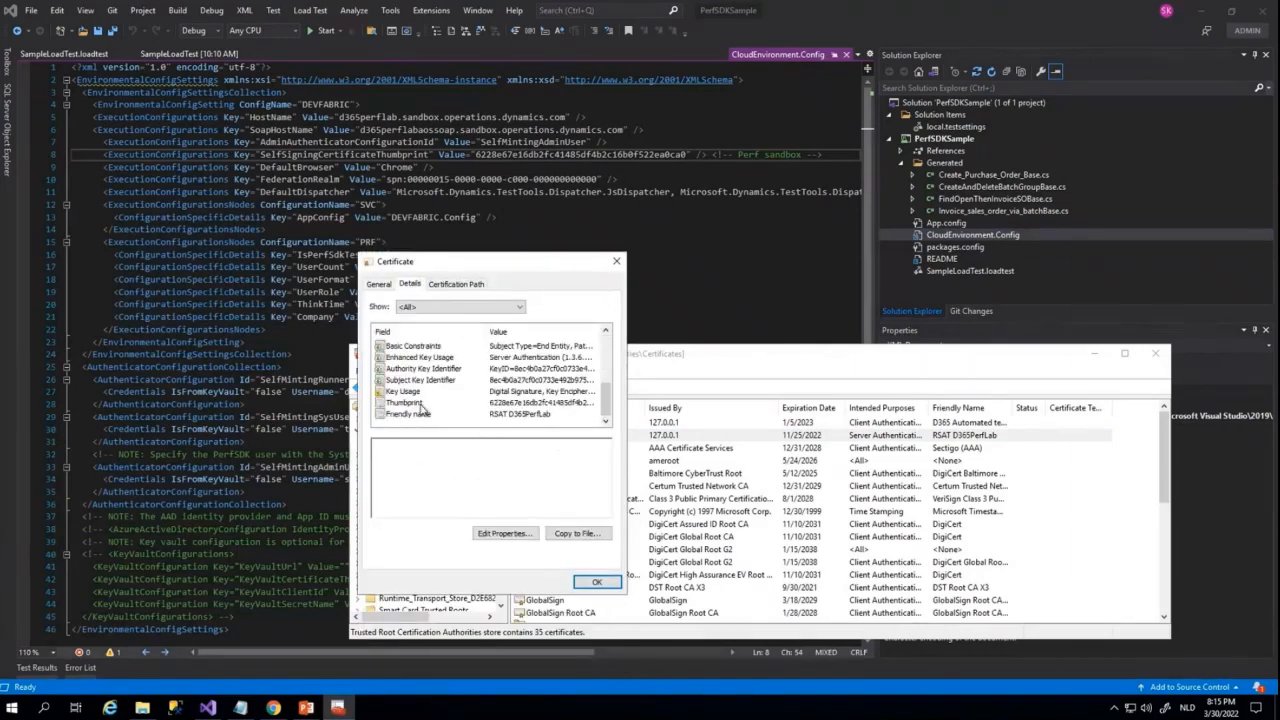
left_click(472, 402)
double_click(474, 444)
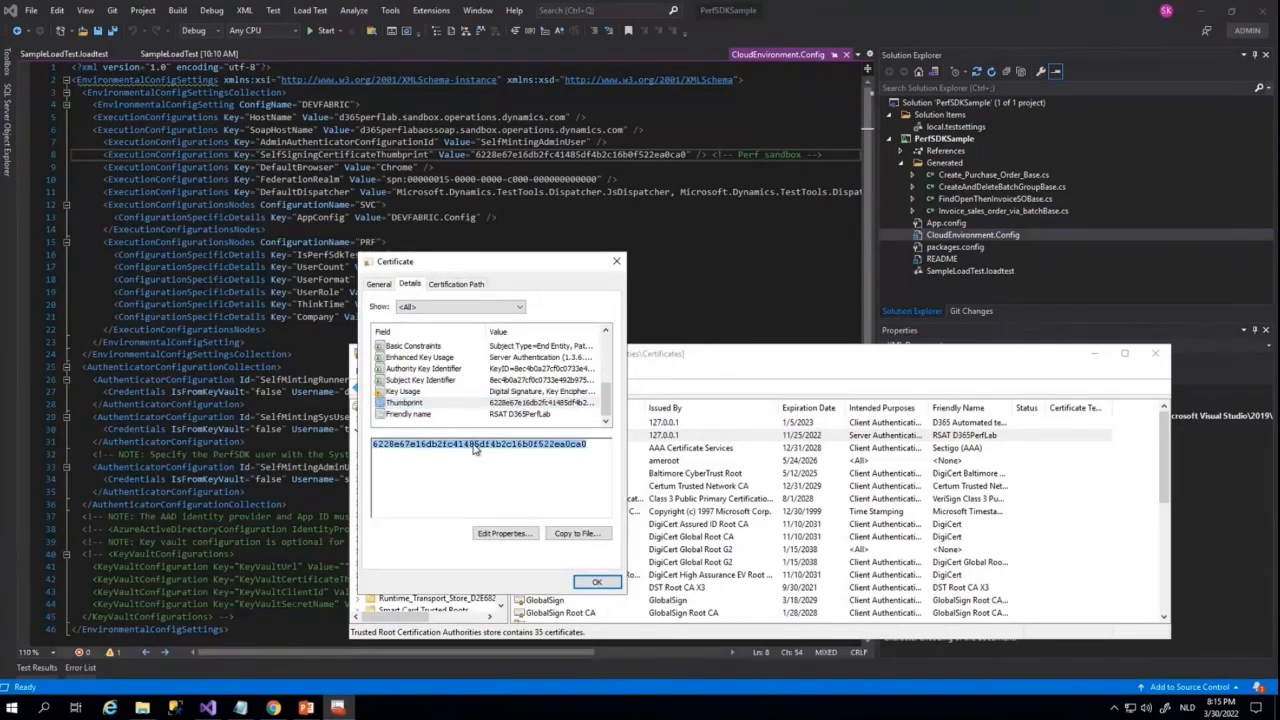
left_click(582, 588)
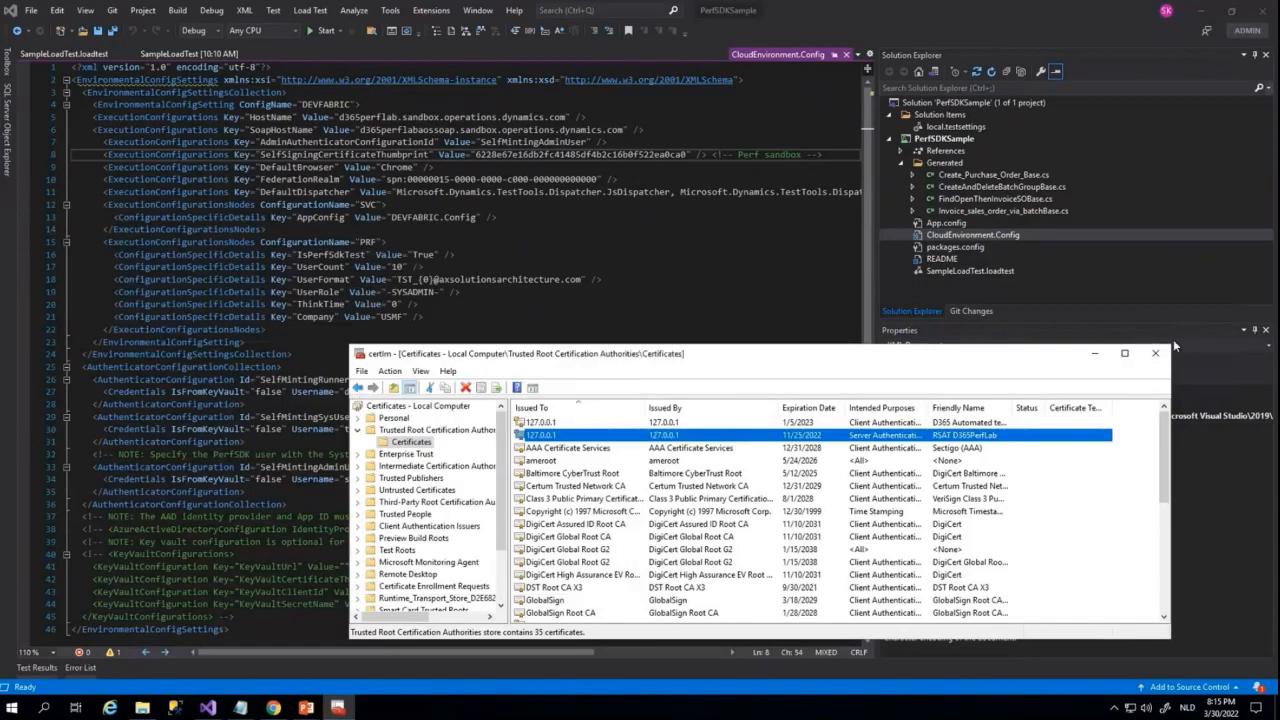
left_click(1155, 354)
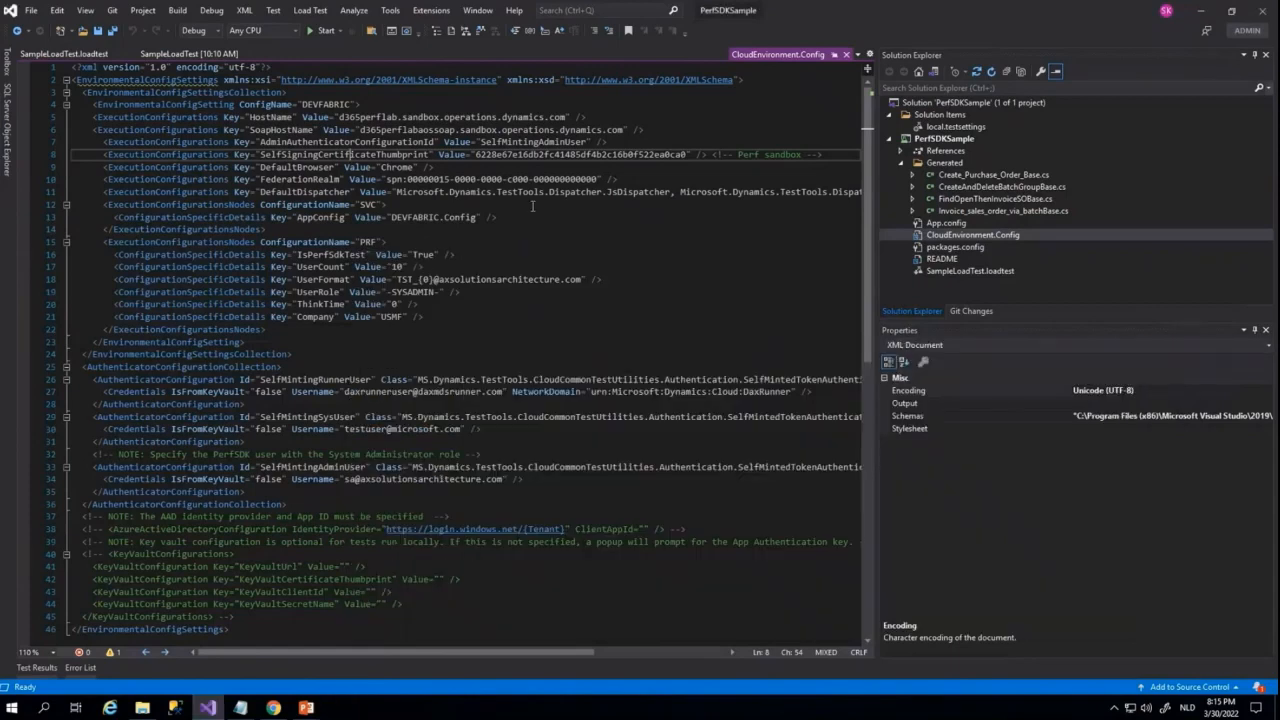
Check the self-signing certificate thumbprint value and the UserRole value in CloudEnvironment.Config
double_click(530, 156)
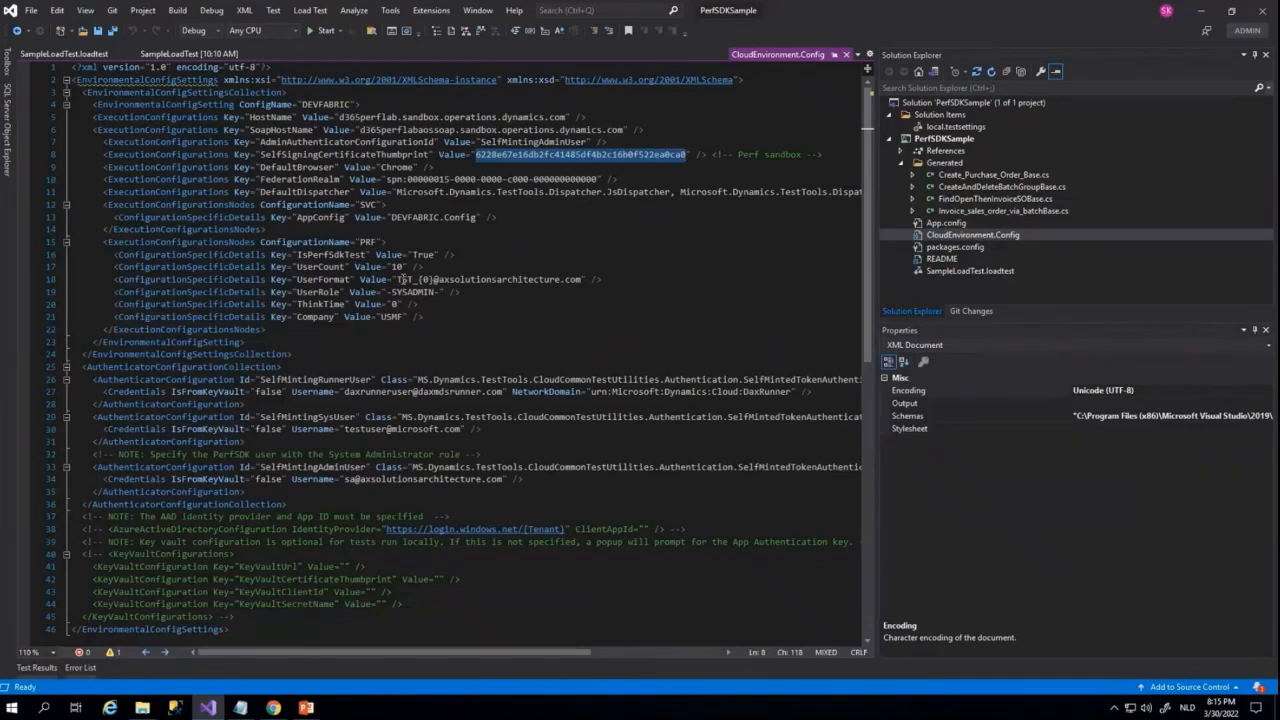
double_click(413, 292)
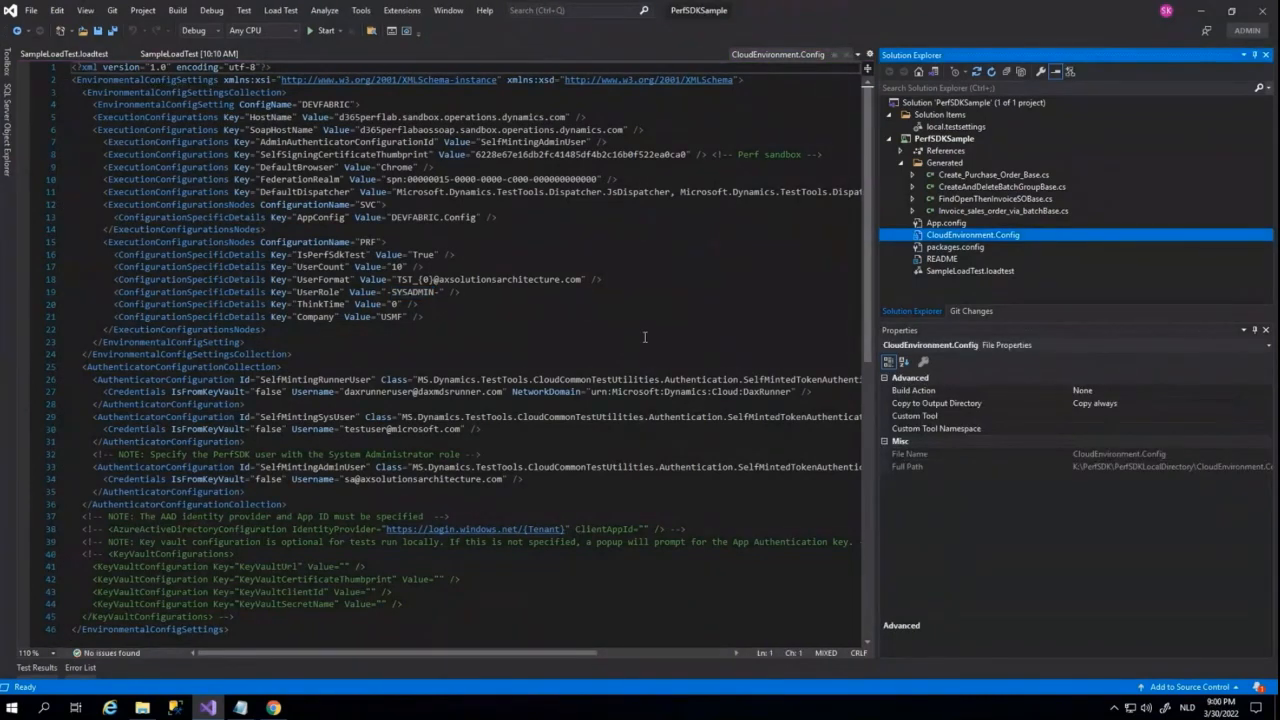
Open SampleLoadTest.loadtest and inspect the properties of Run Settings1 and Scenario1
left_click(940, 274)
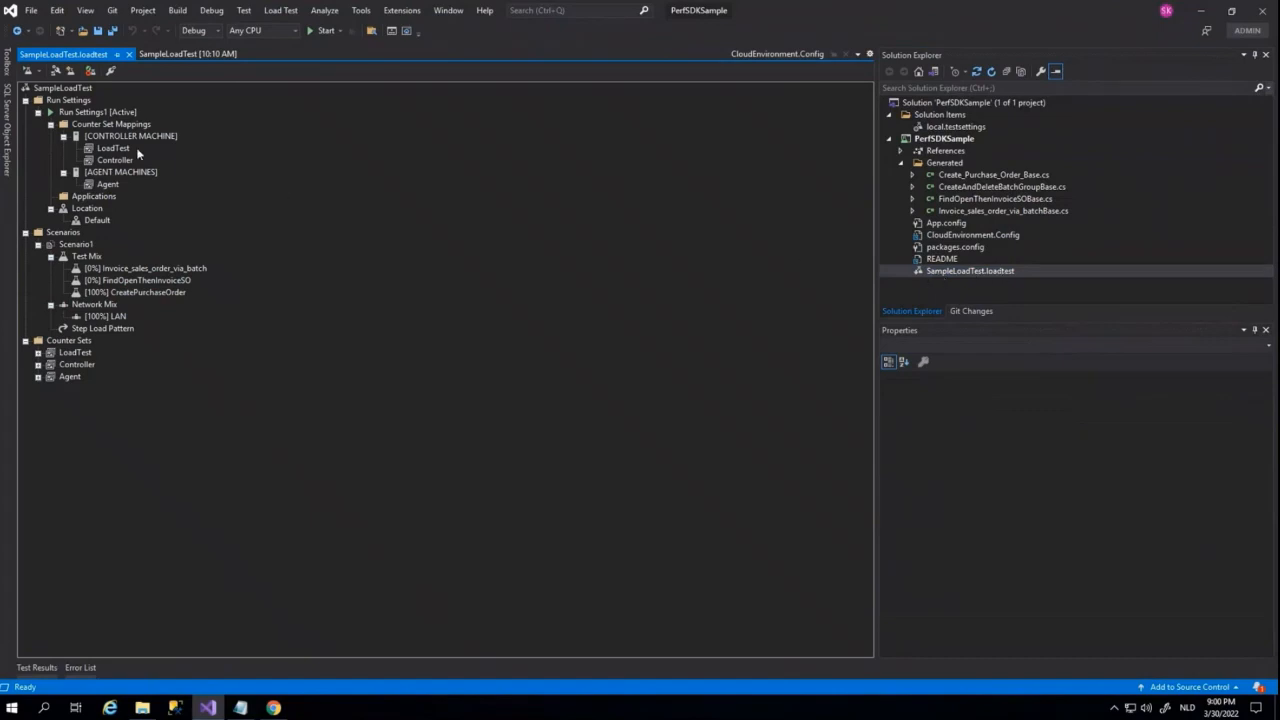
left_click(97, 113)
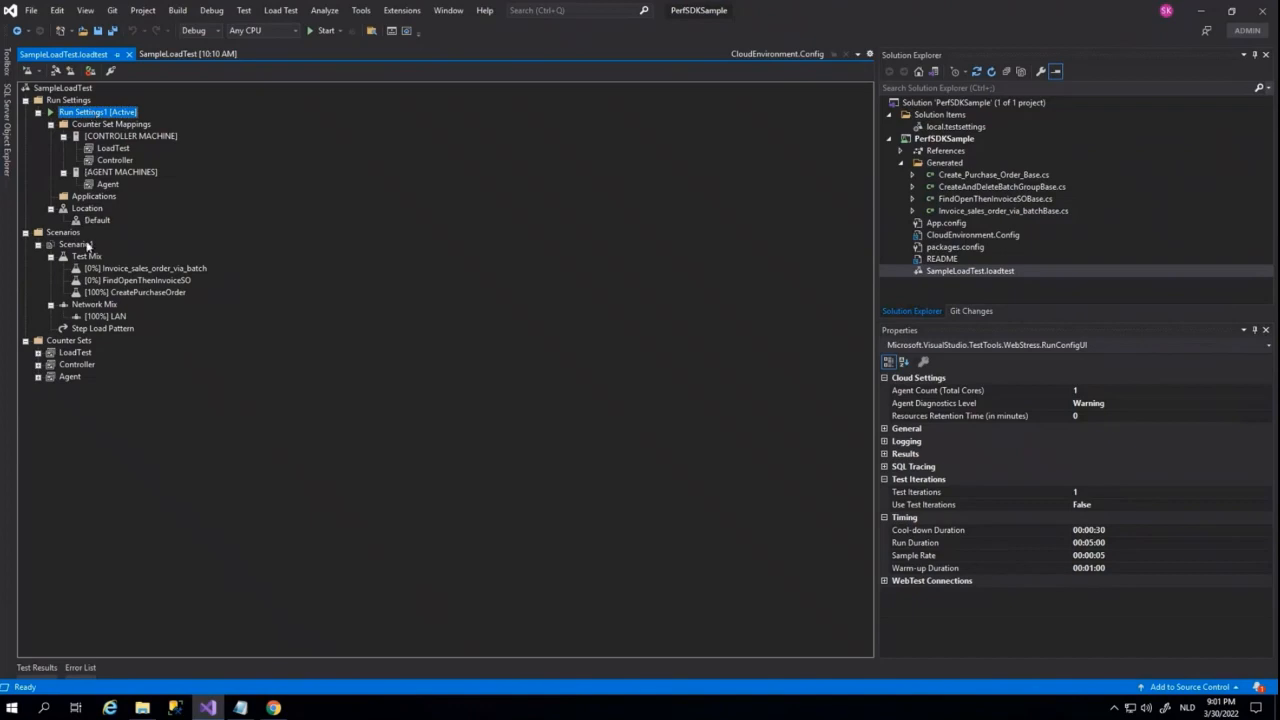
left_click(75, 244)
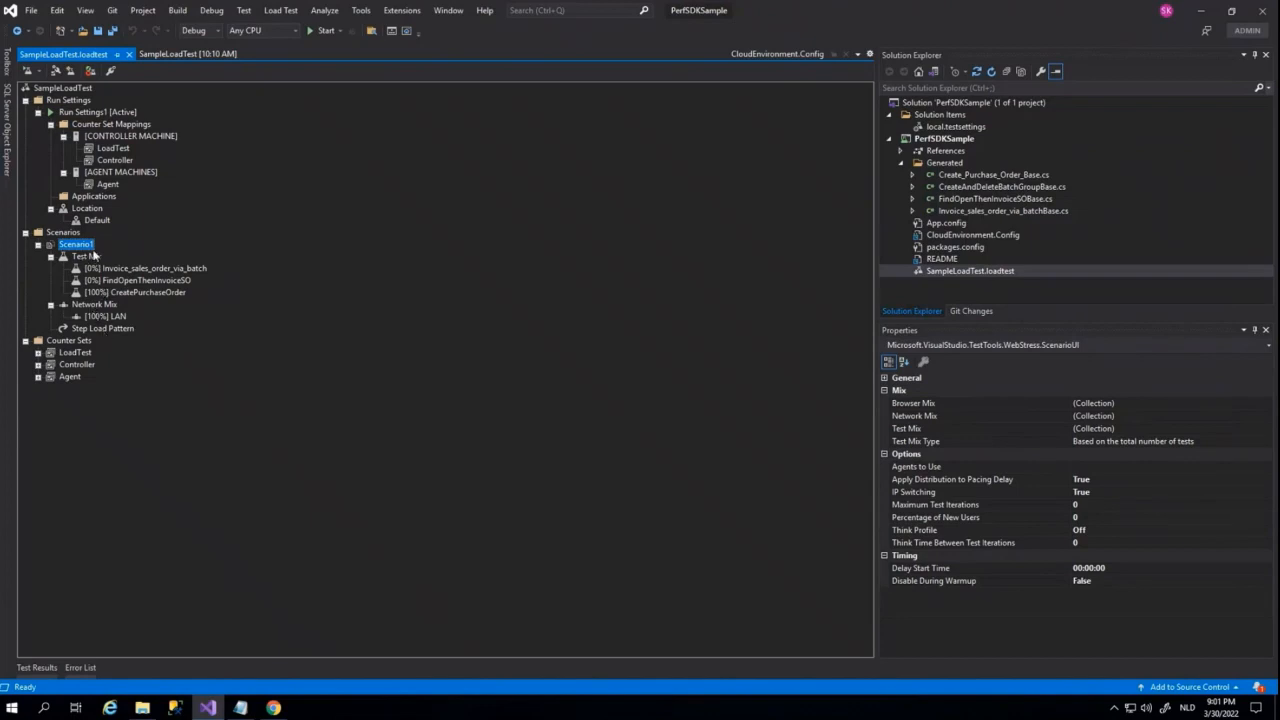
Review Scenario1's test mix distribution in the Edit Test Mix dialog and accept it as is
right_click(91, 257)
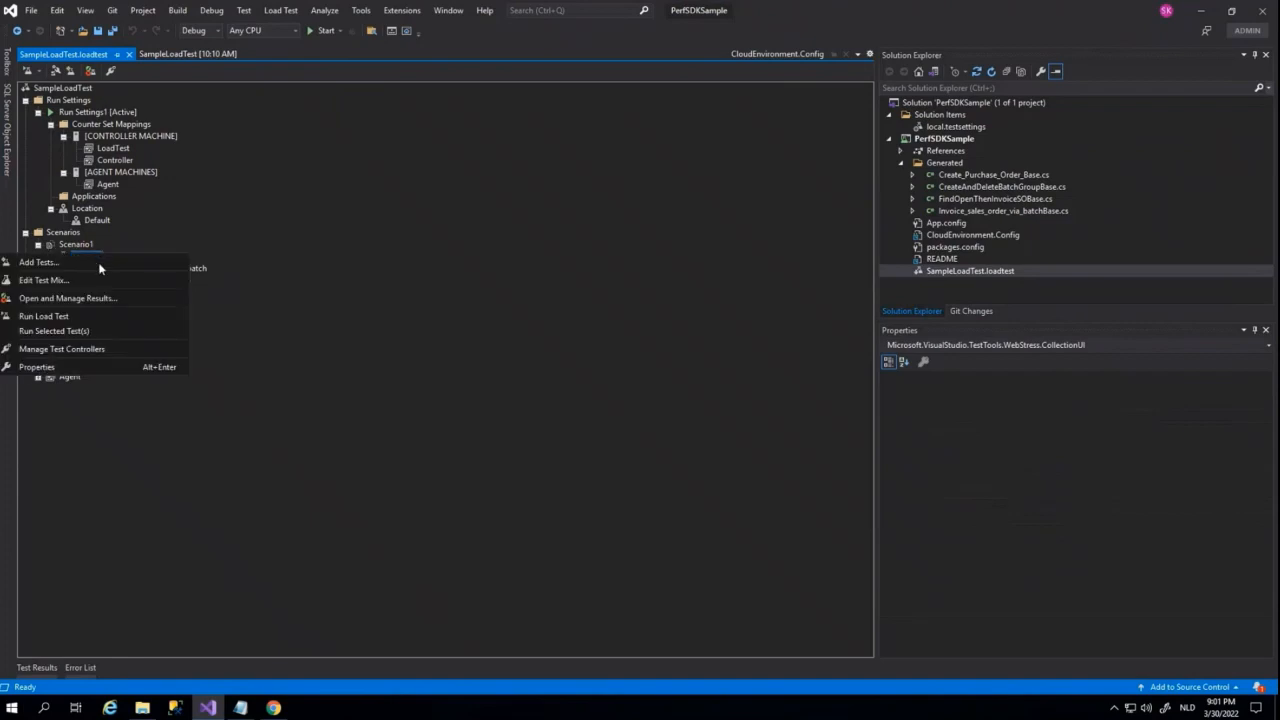
left_click(96, 279)
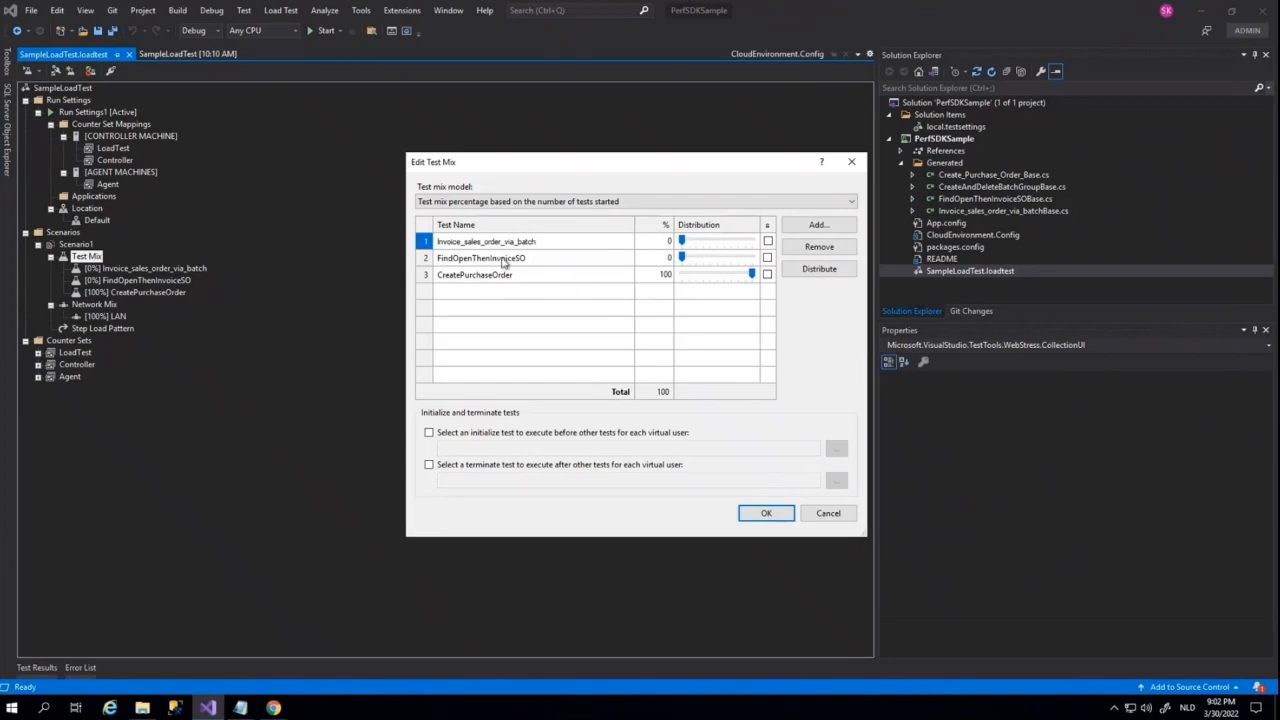
left_click(763, 513)
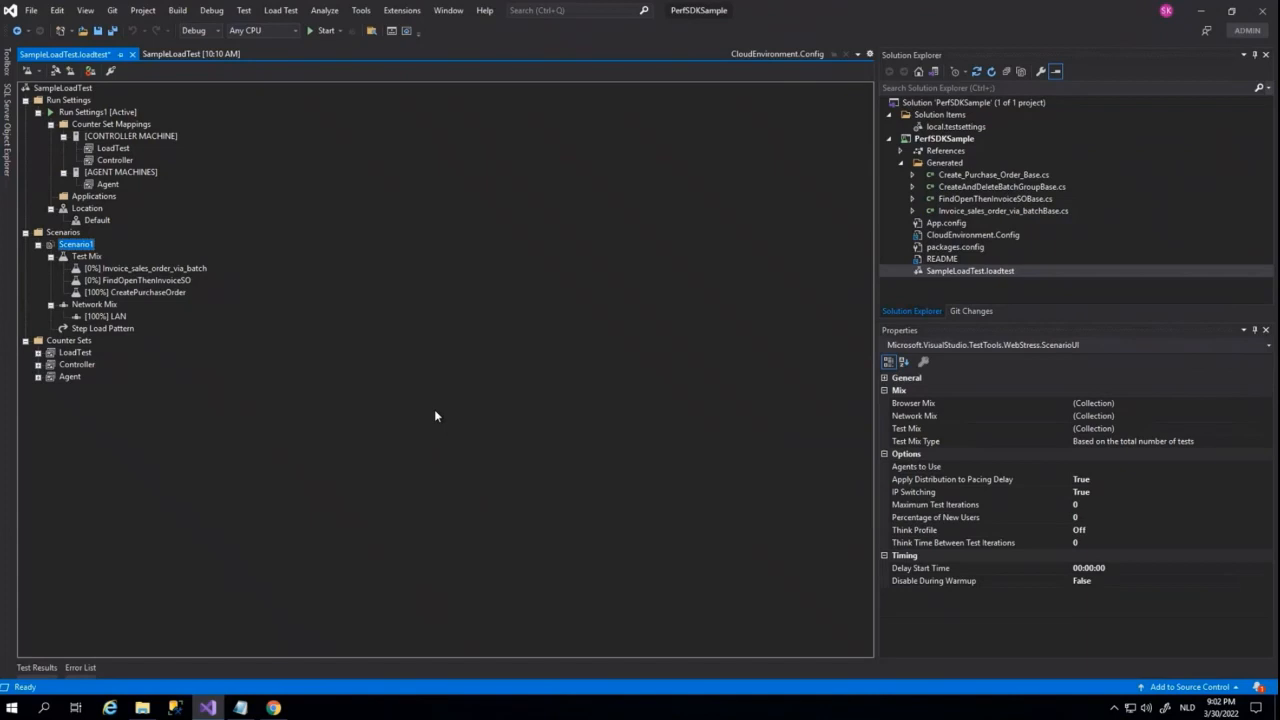
Try adding a 3G network type to Scenario1's network mix, browse the available types, and remove the entry again
left_click(102, 306)
right_click(102, 306)
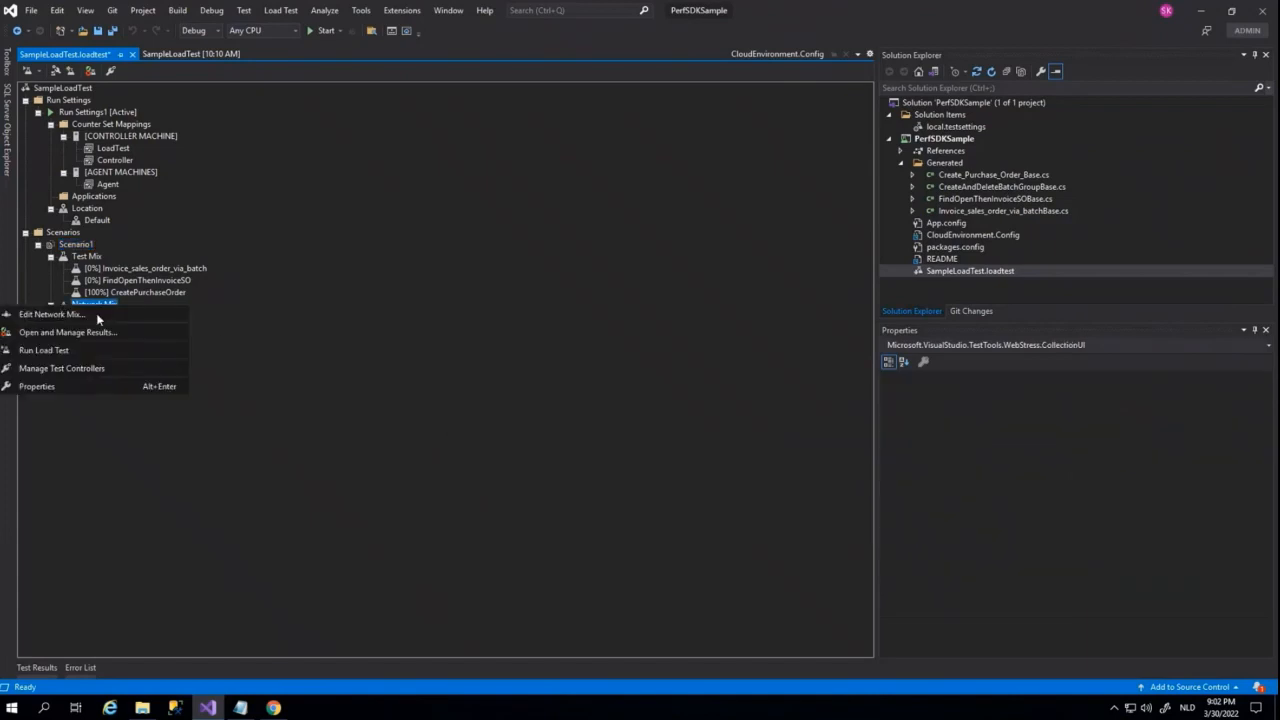
left_click(96, 314)
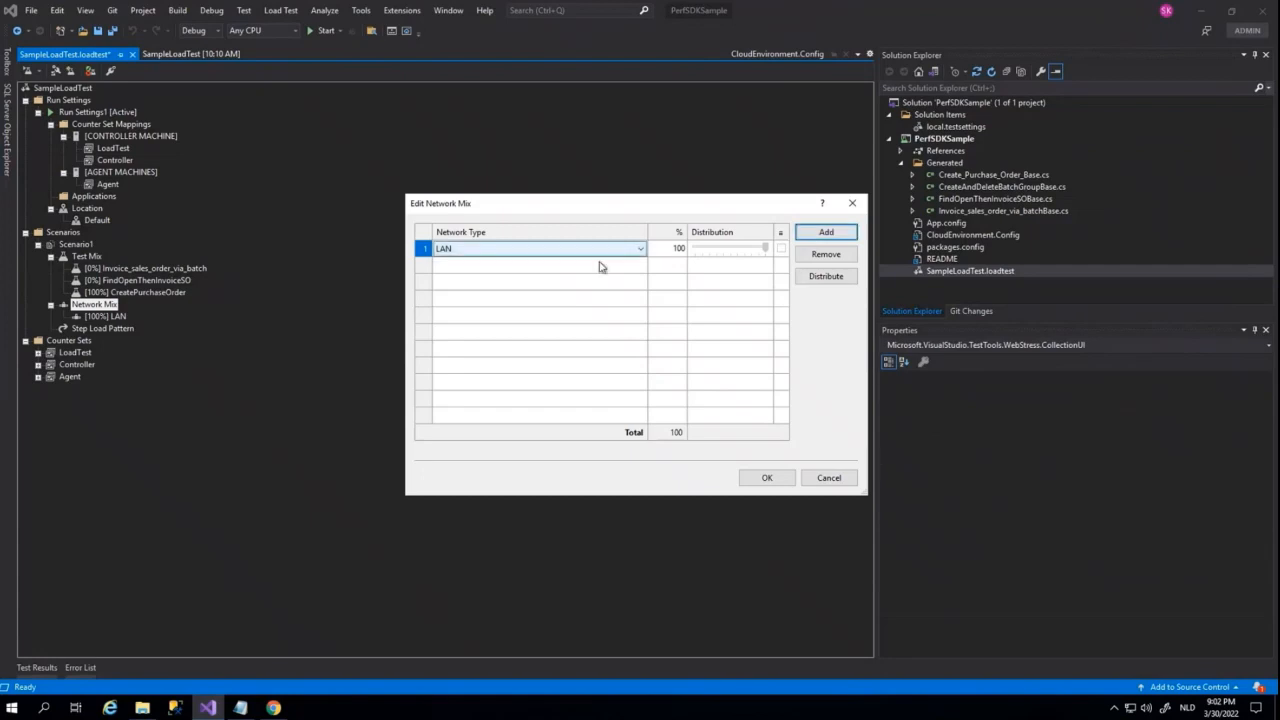
left_click(825, 235)
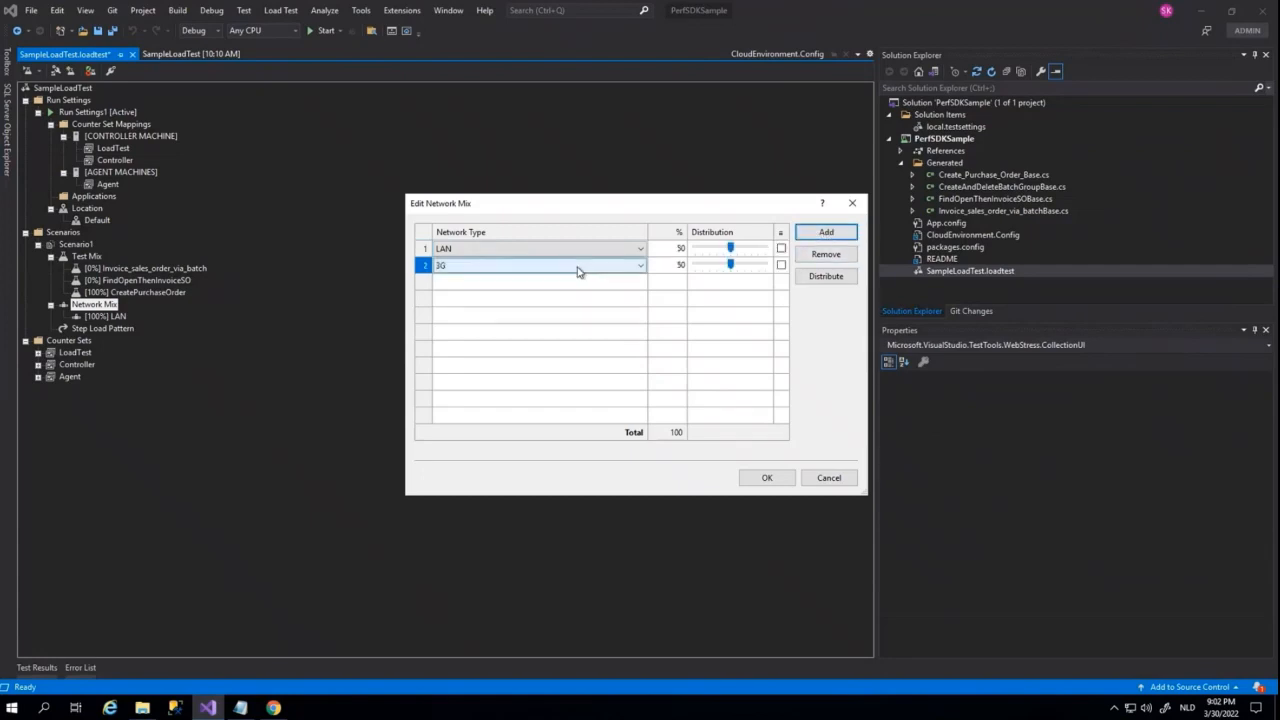
left_click(578, 268)
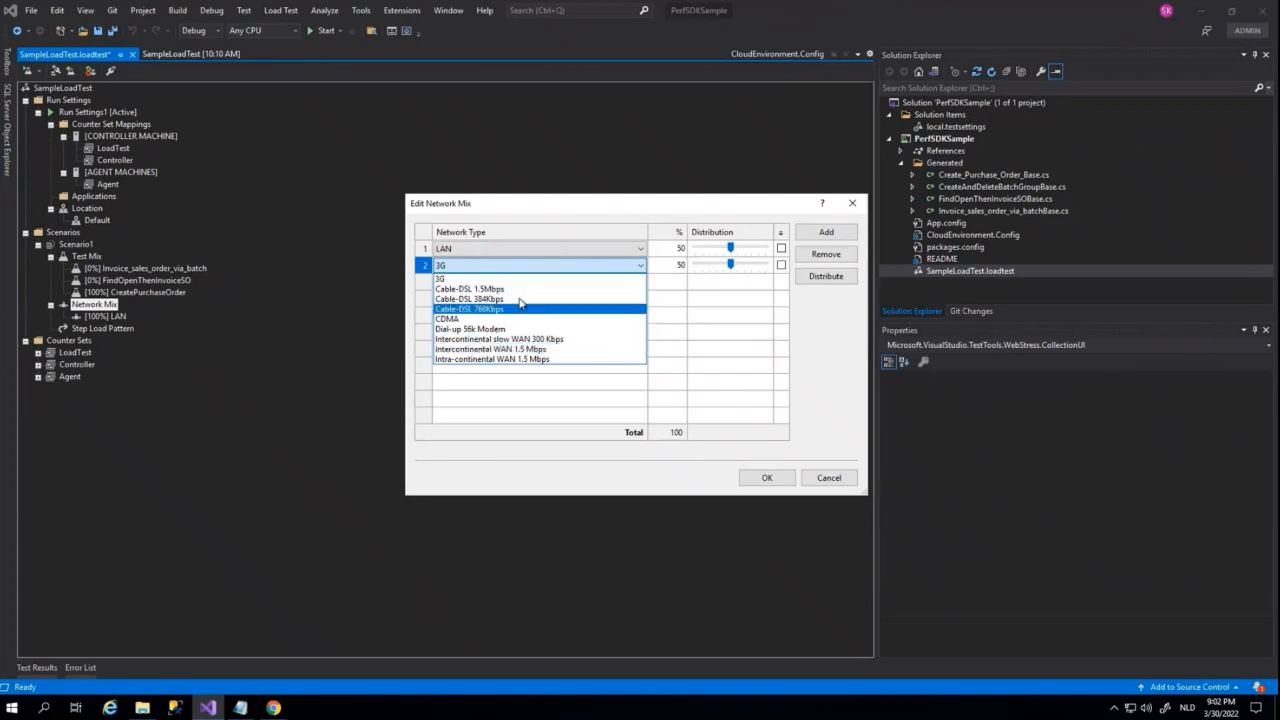
left_click(632, 272)
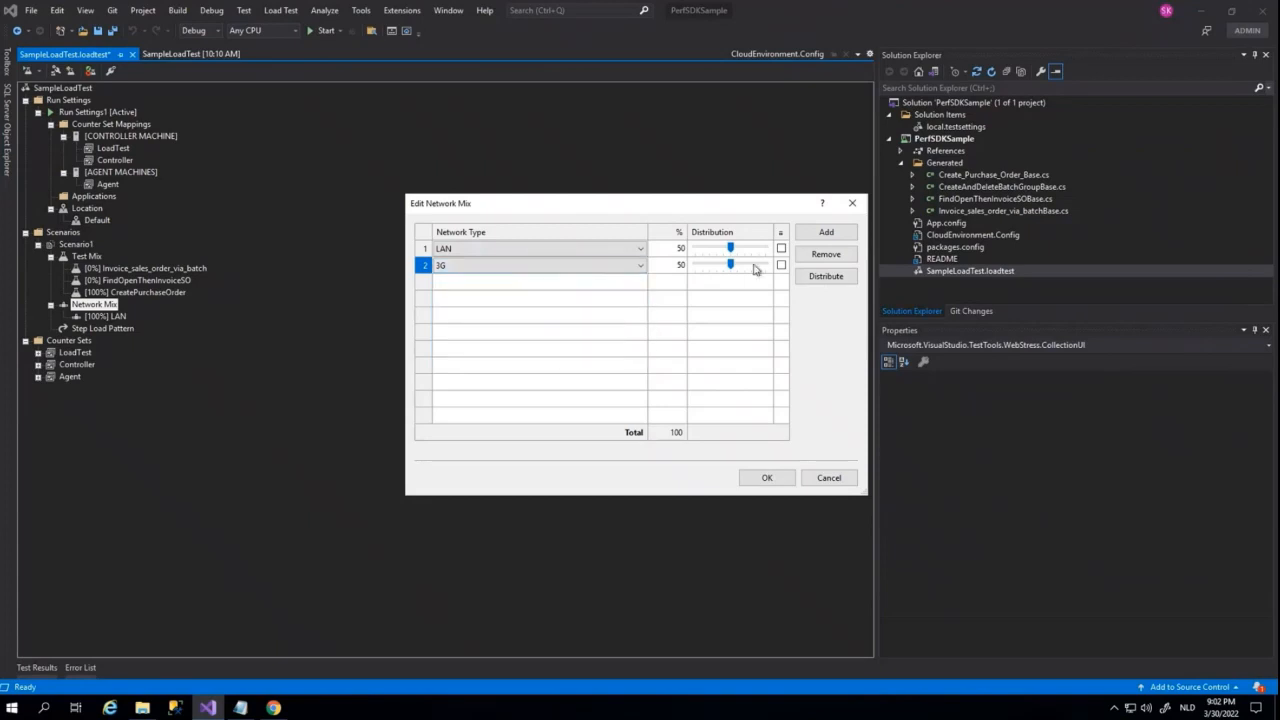
left_click(826, 257)
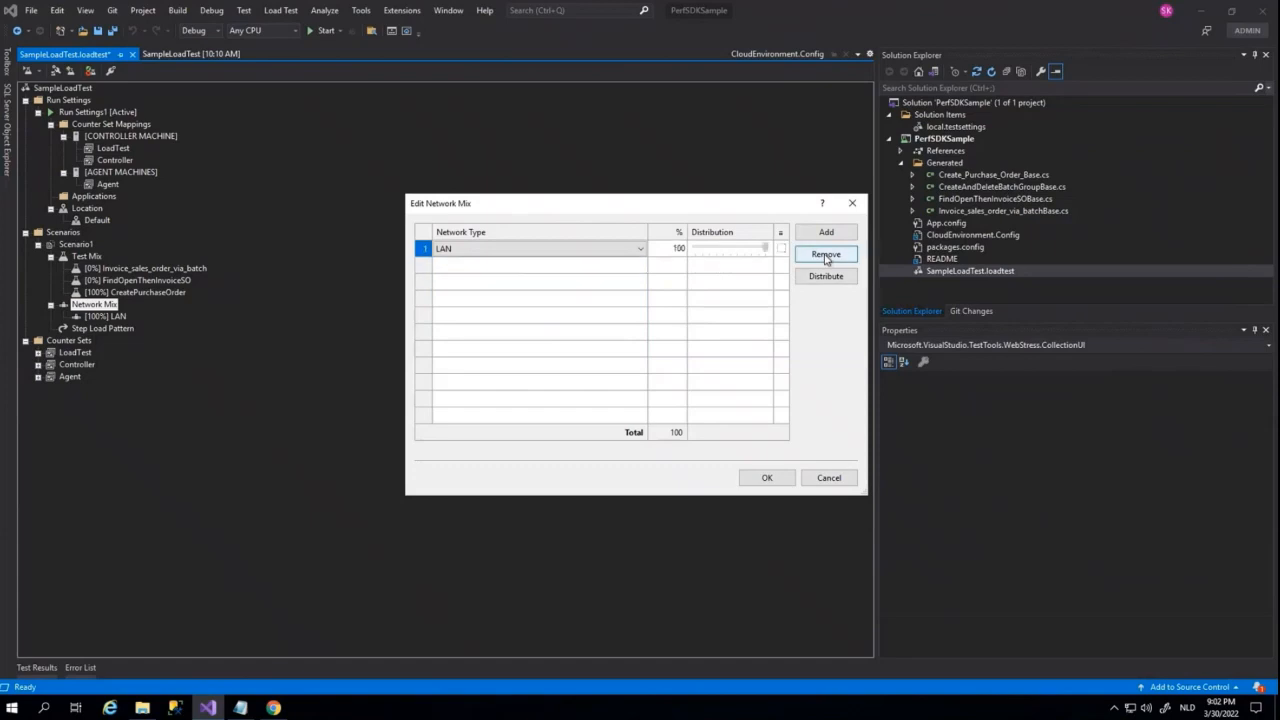
left_click(757, 478)
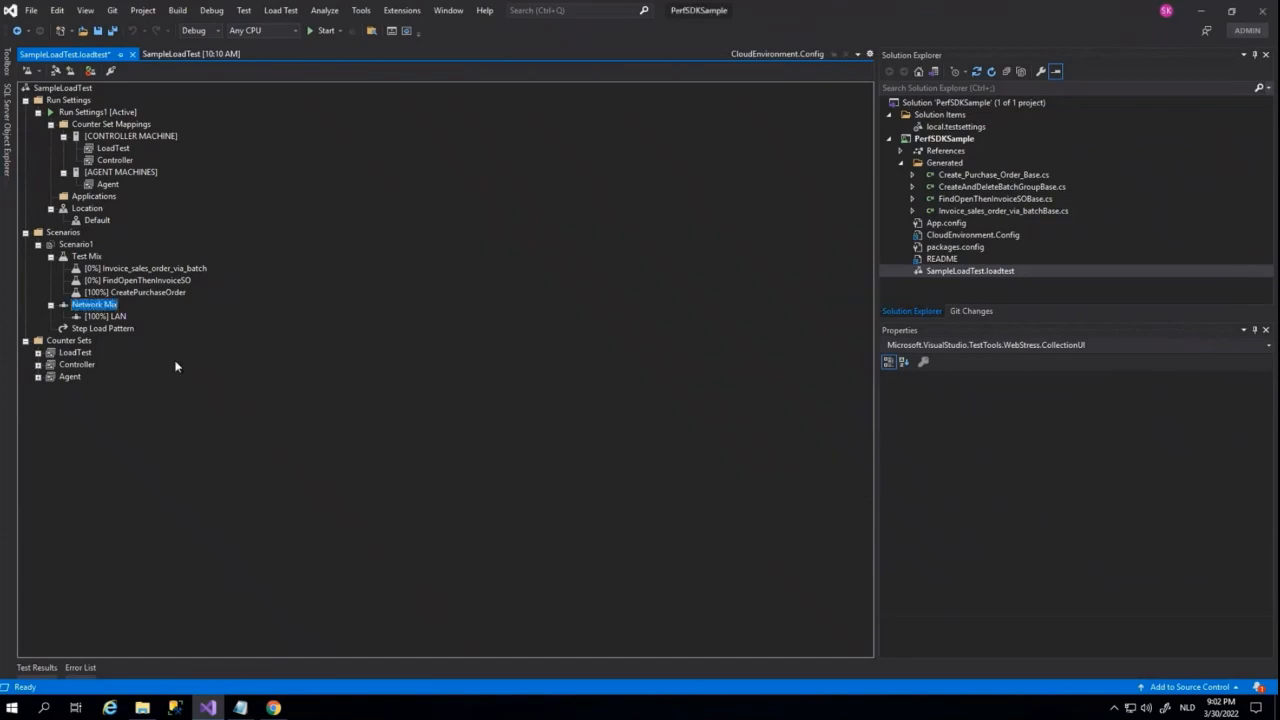
Try the Constant load pattern for Scenario1 and inspect its Constant User Count parameter
left_click(118, 328)
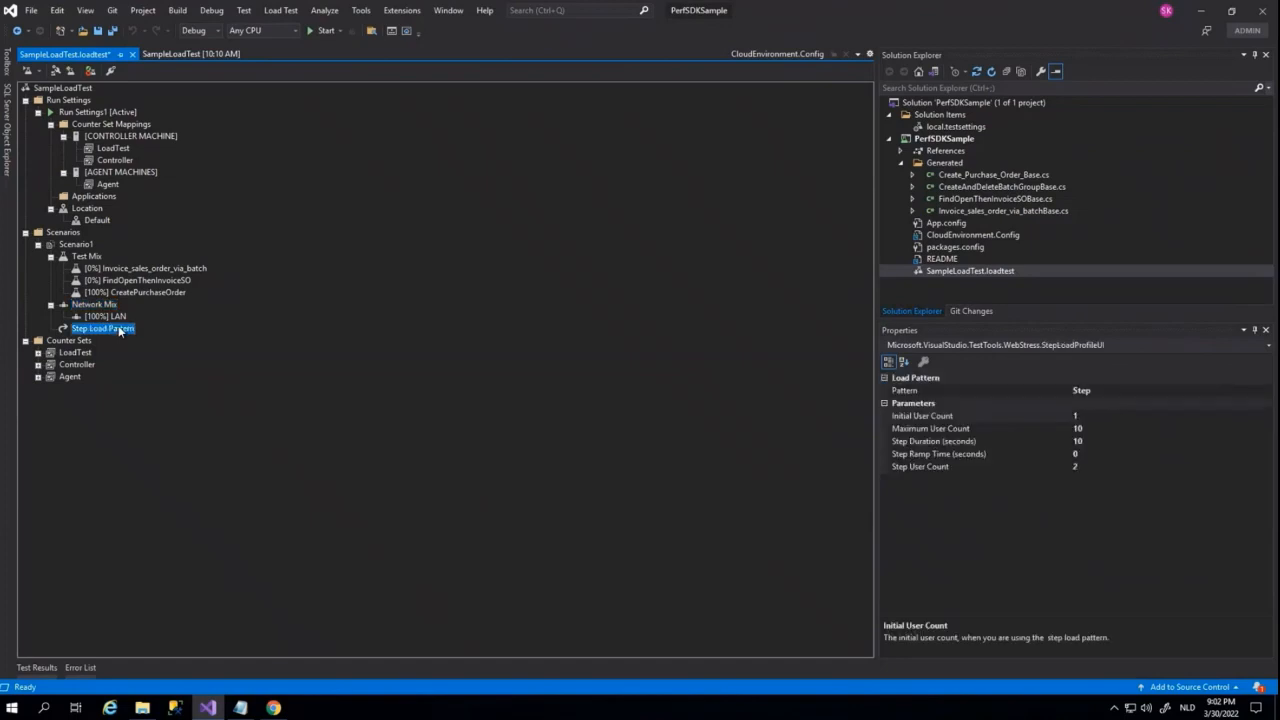
left_click(1268, 391)
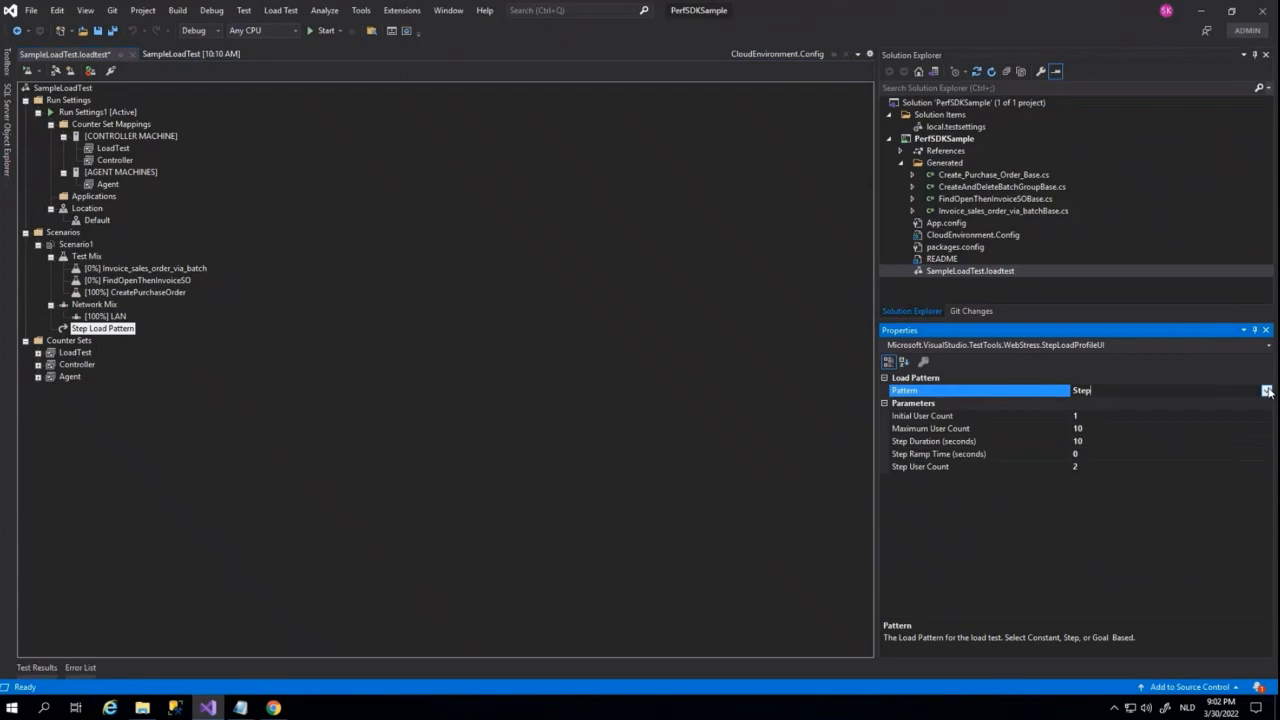
left_click(1267, 391)
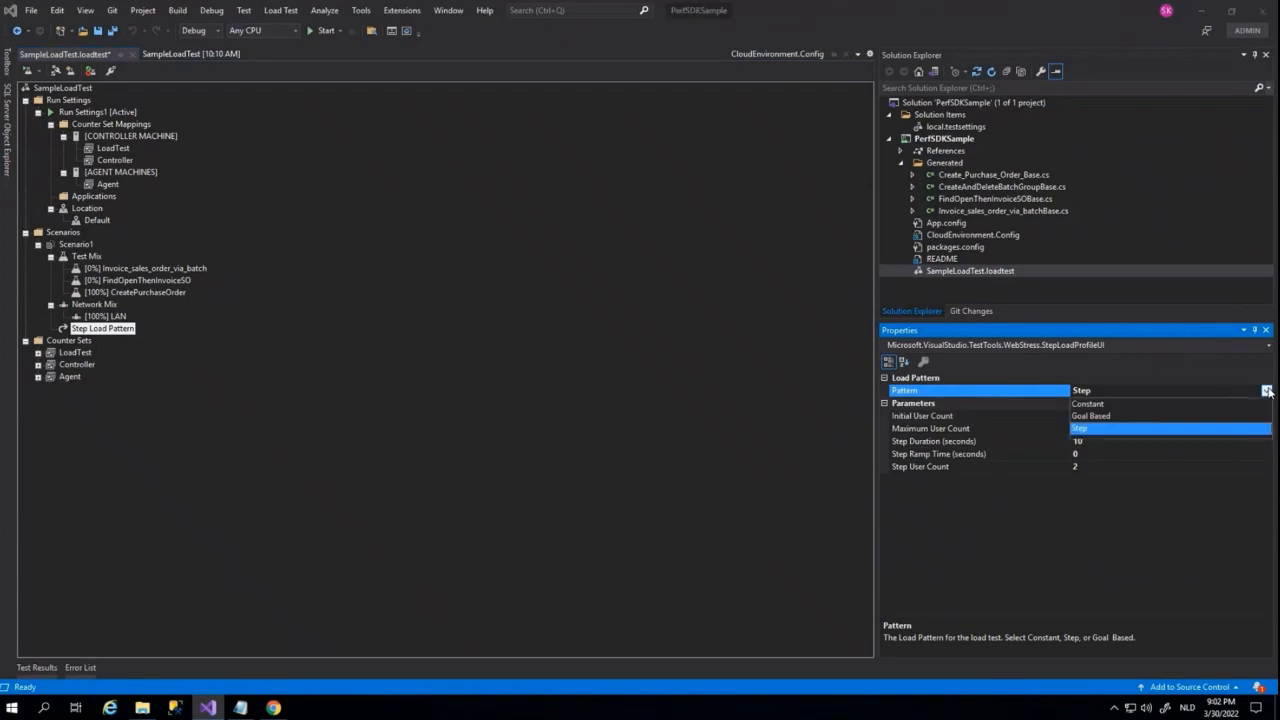
left_click(1120, 403)
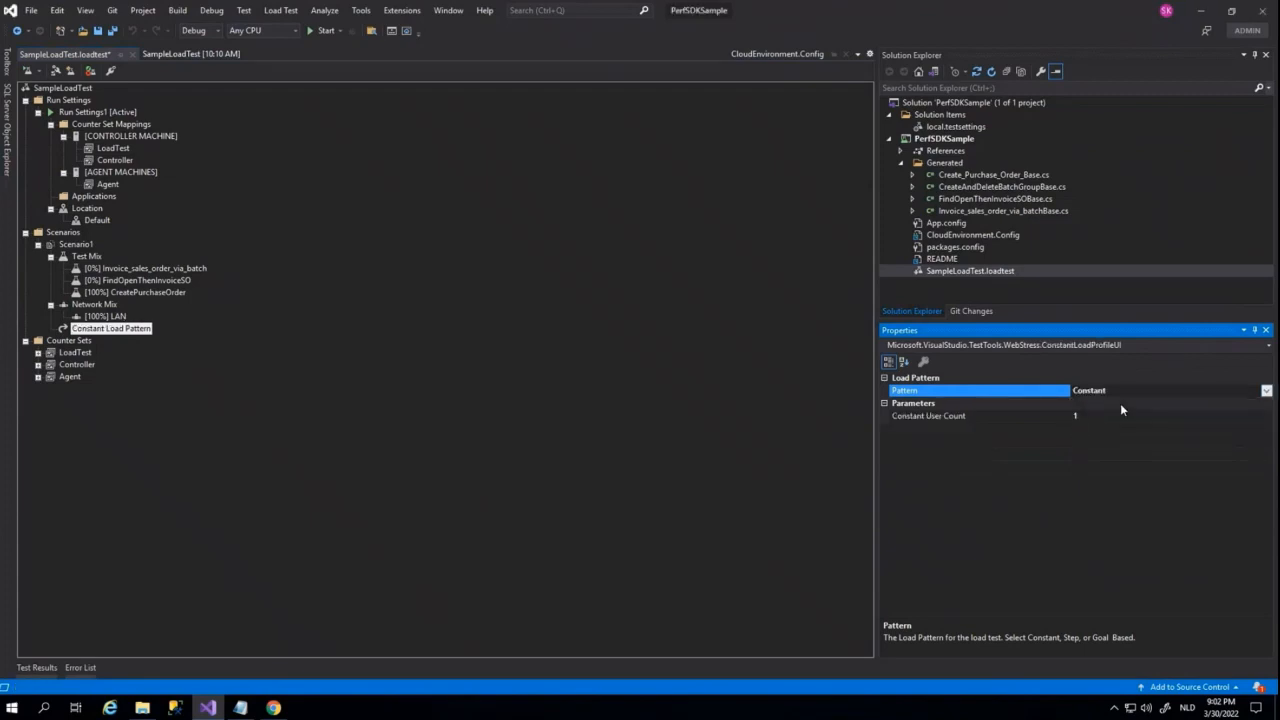
left_click(1089, 416)
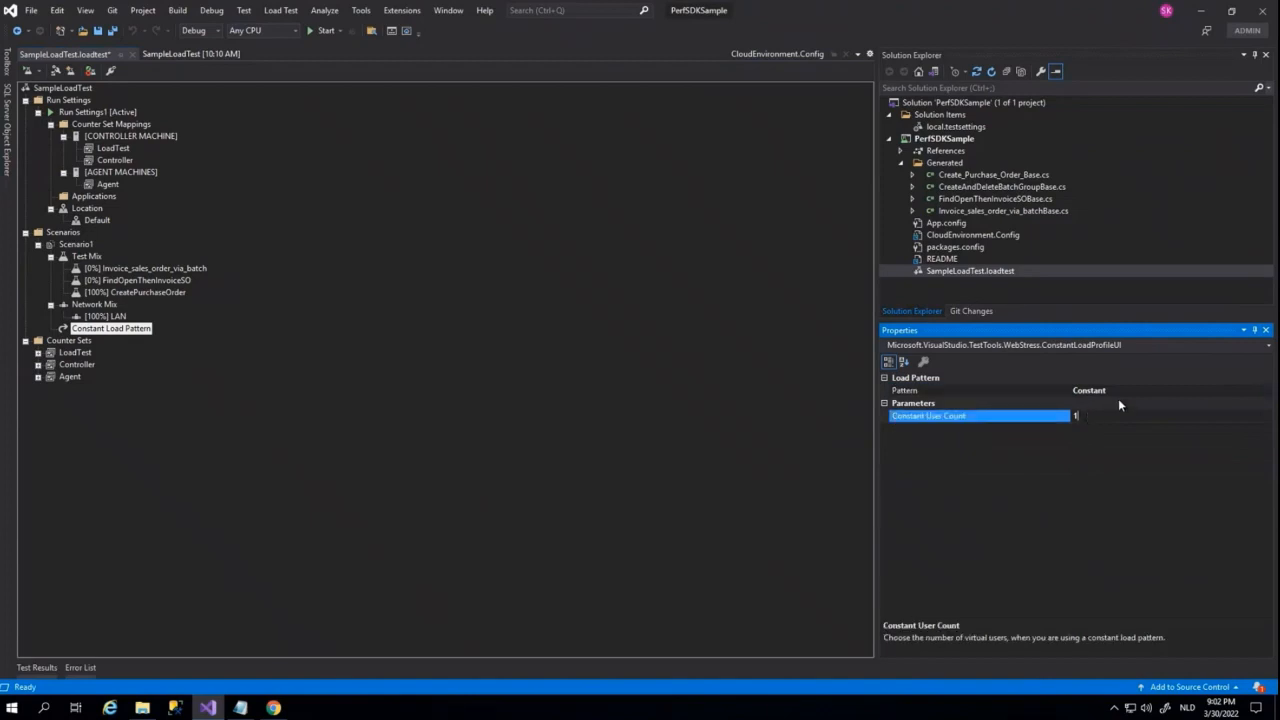
Try the Goal Based load pattern for Scenario1
left_click(1123, 390)
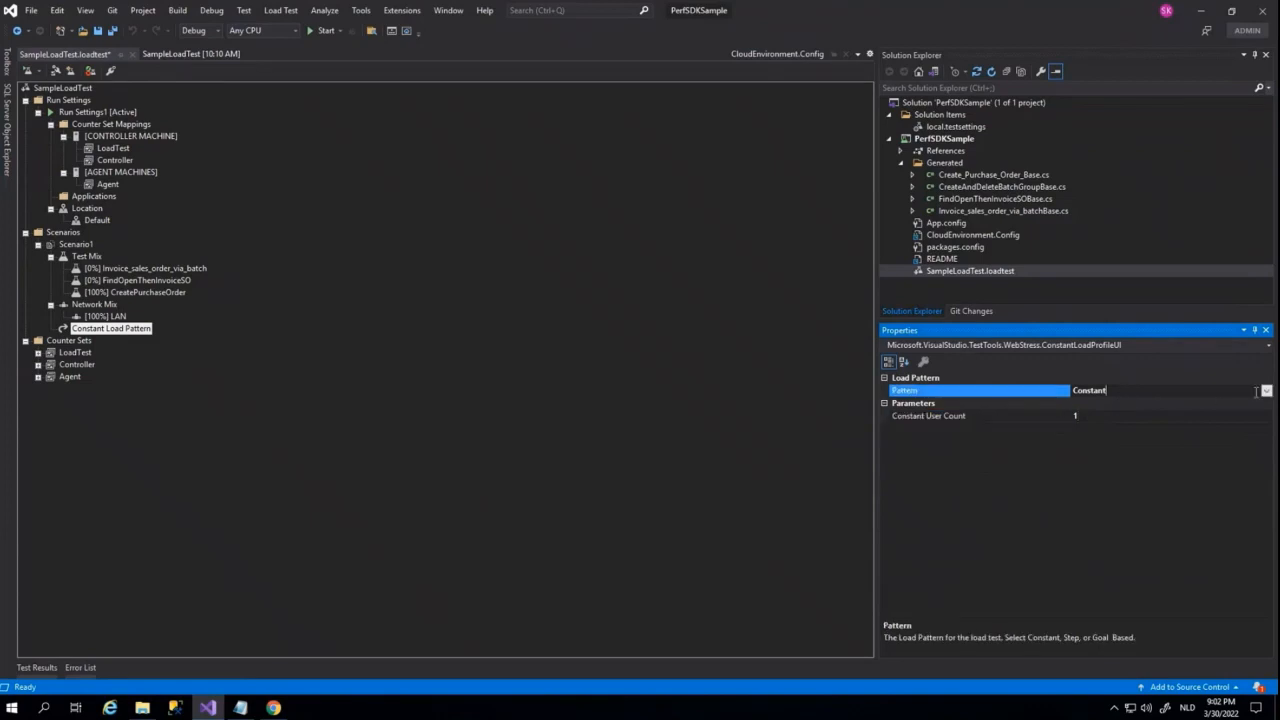
left_click(1267, 391)
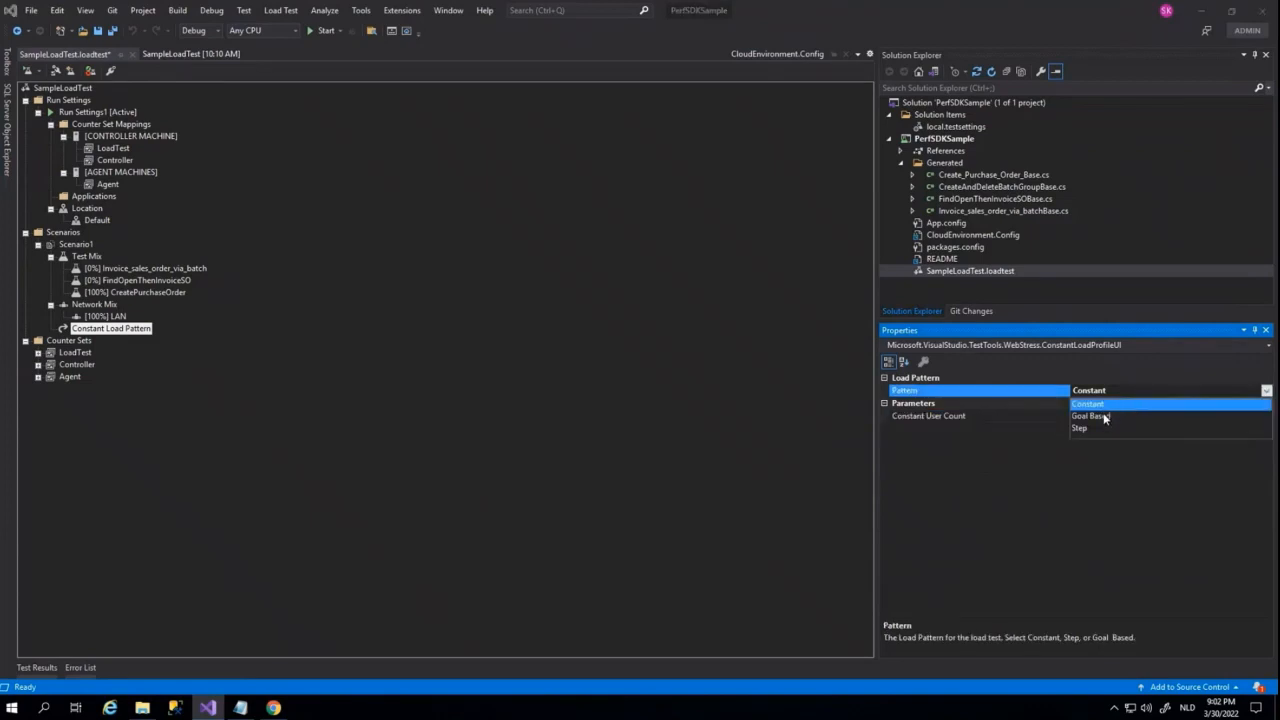
left_click(1105, 417)
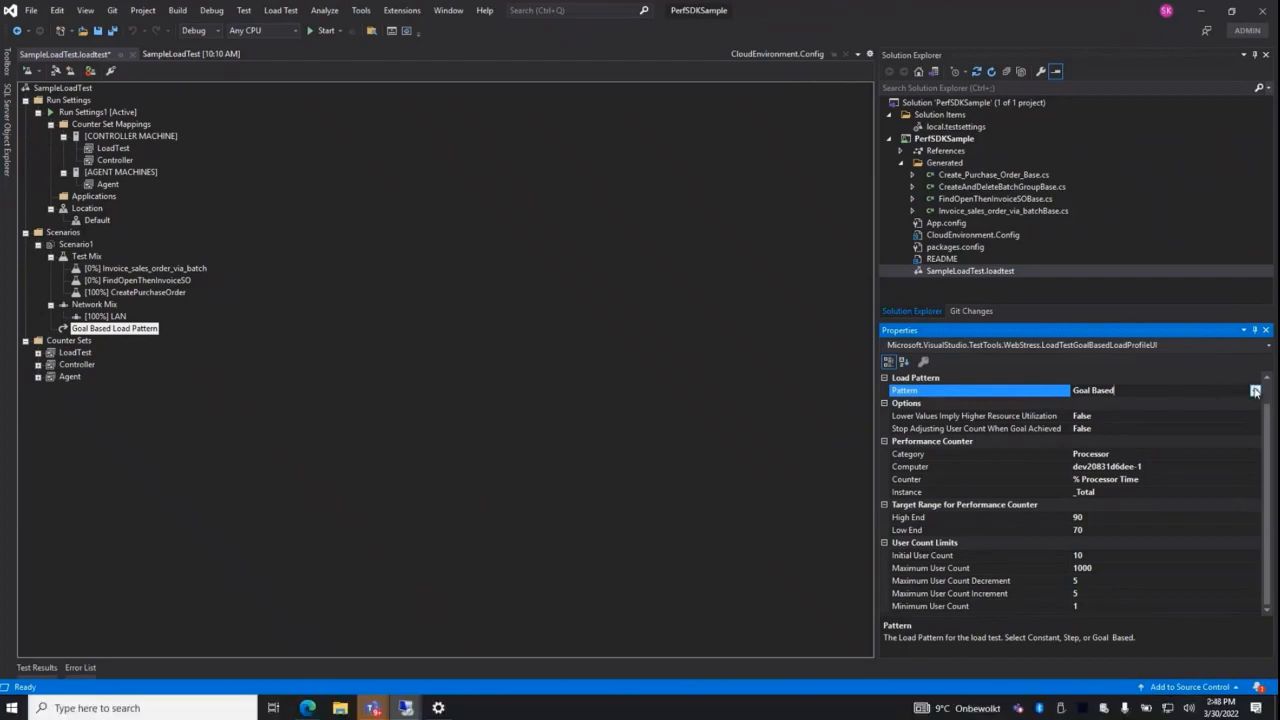
Set Scenario1's load pattern to Step with an initial user count of 1
left_click(1255, 390)
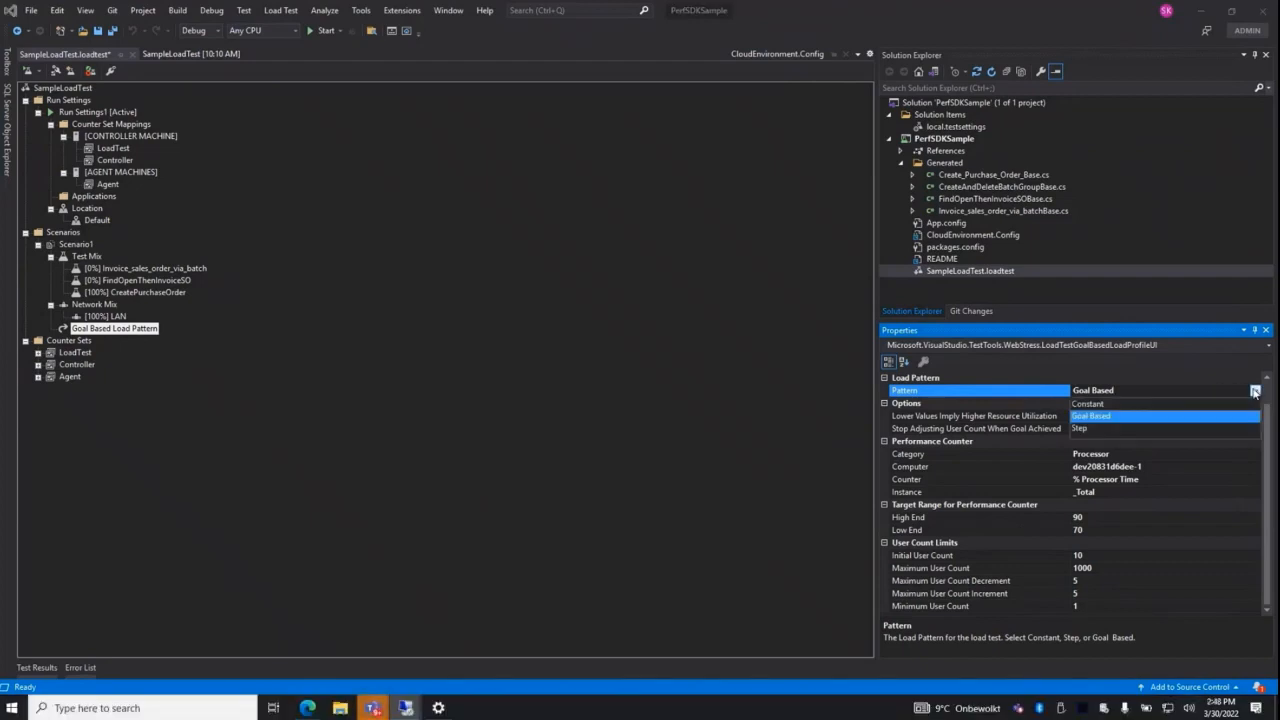
left_click(1083, 428)
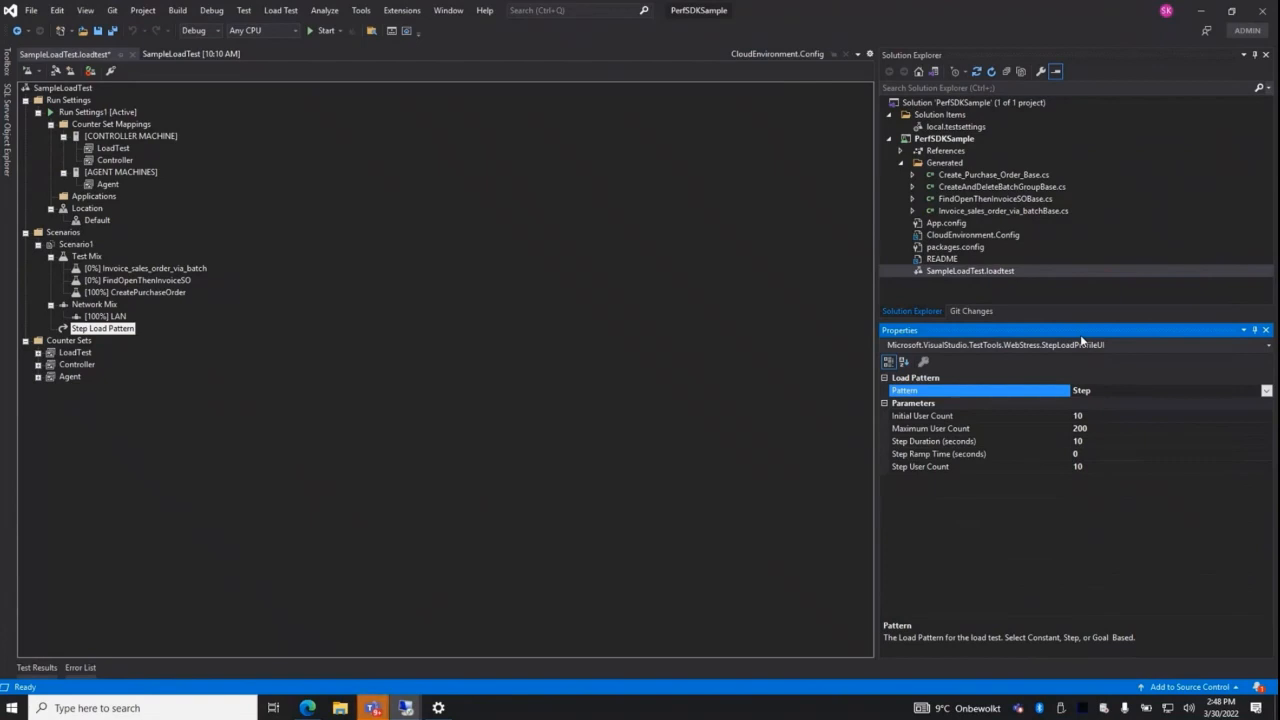
left_click(1090, 419)
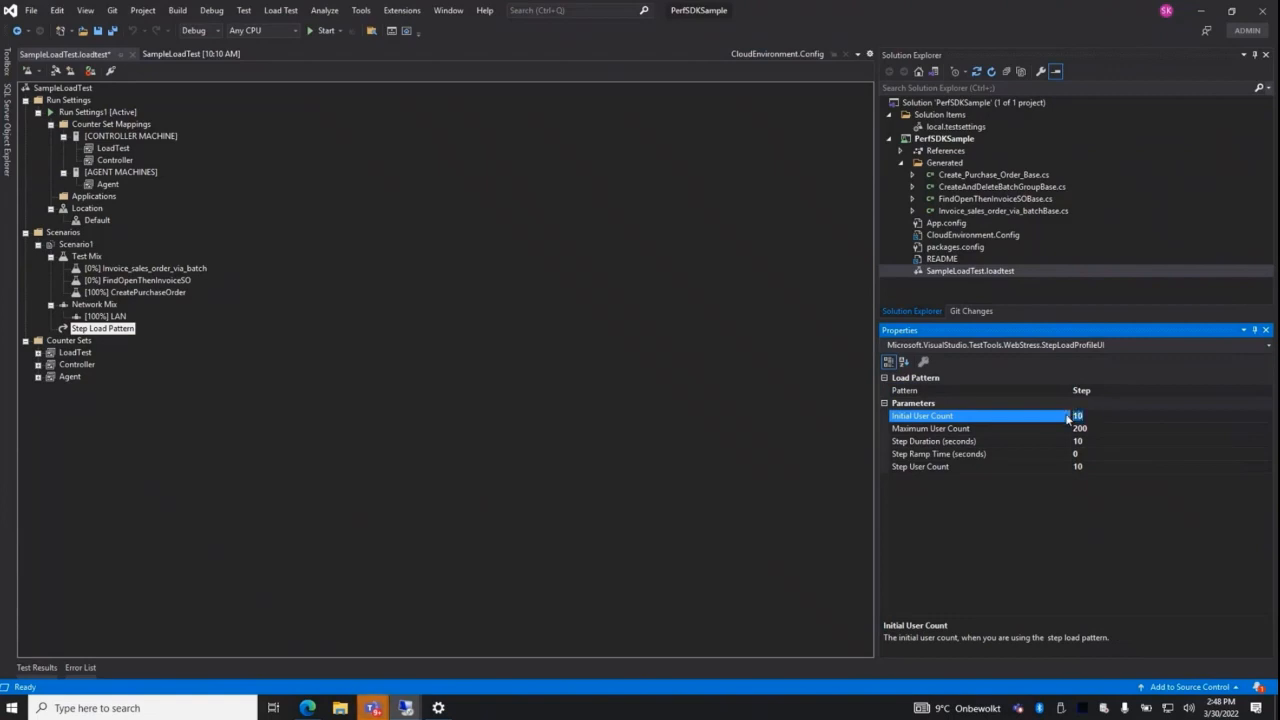
type("1")
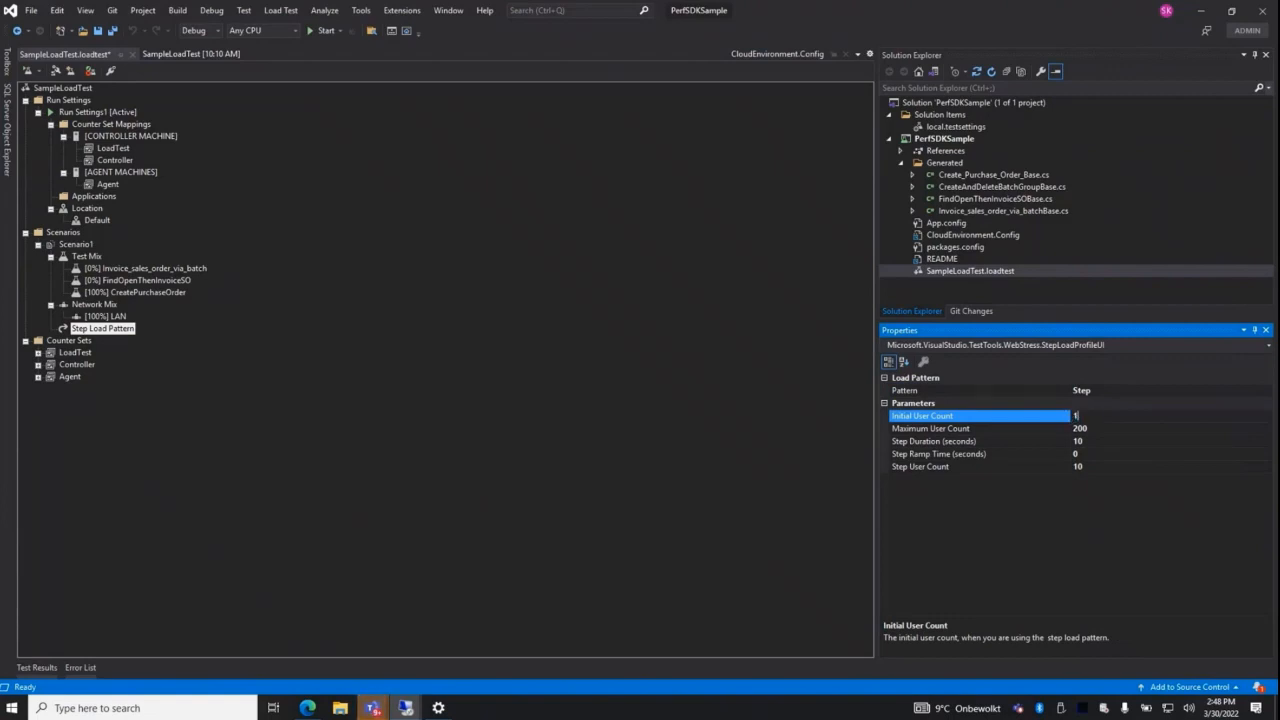
Set the step load pattern's maximum user count to 10 and its step user count to 2
left_click(1092, 428)
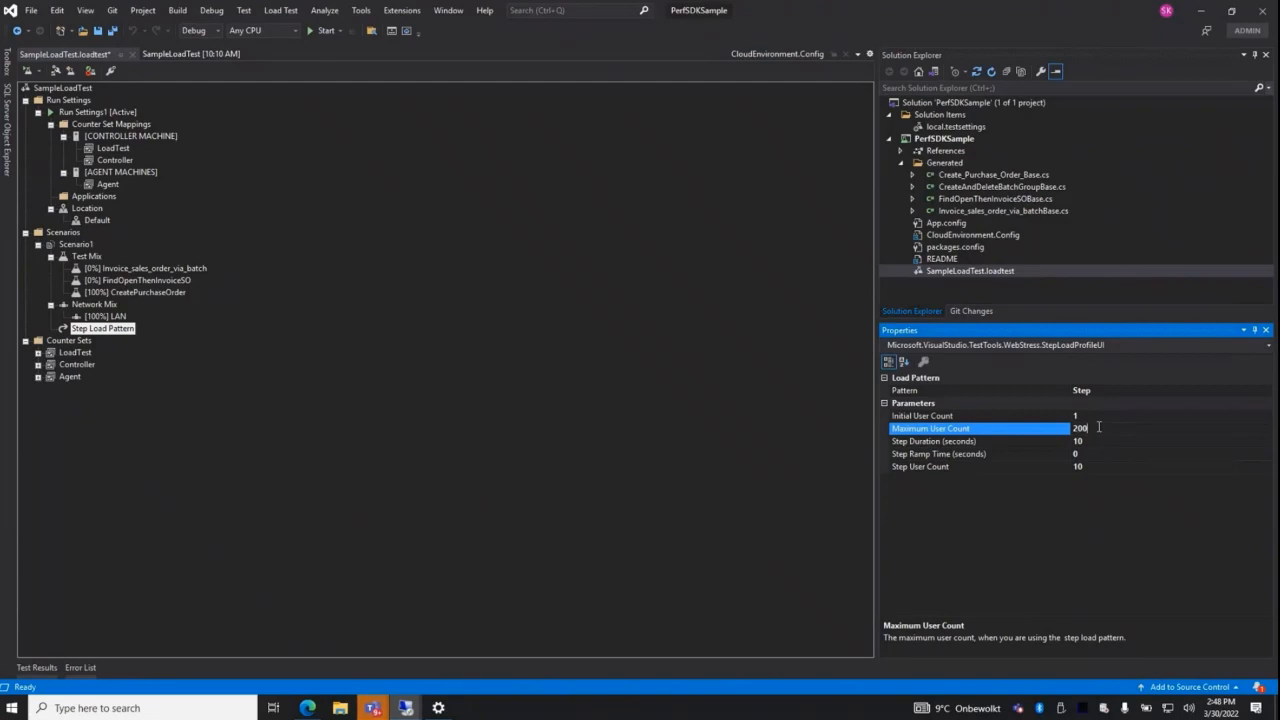
left_click_drag(1098, 427, 1069, 427)
type("10")
left_click(1092, 465)
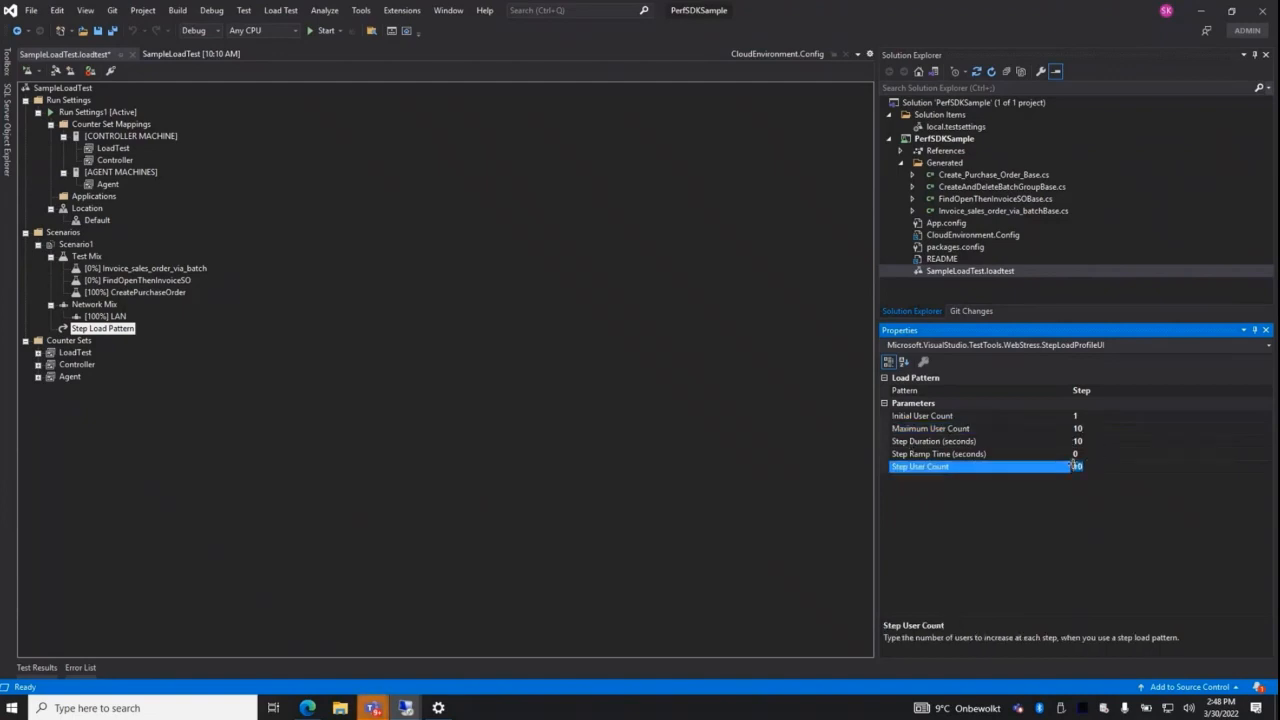
type("2")
mouse_move(858, 8)
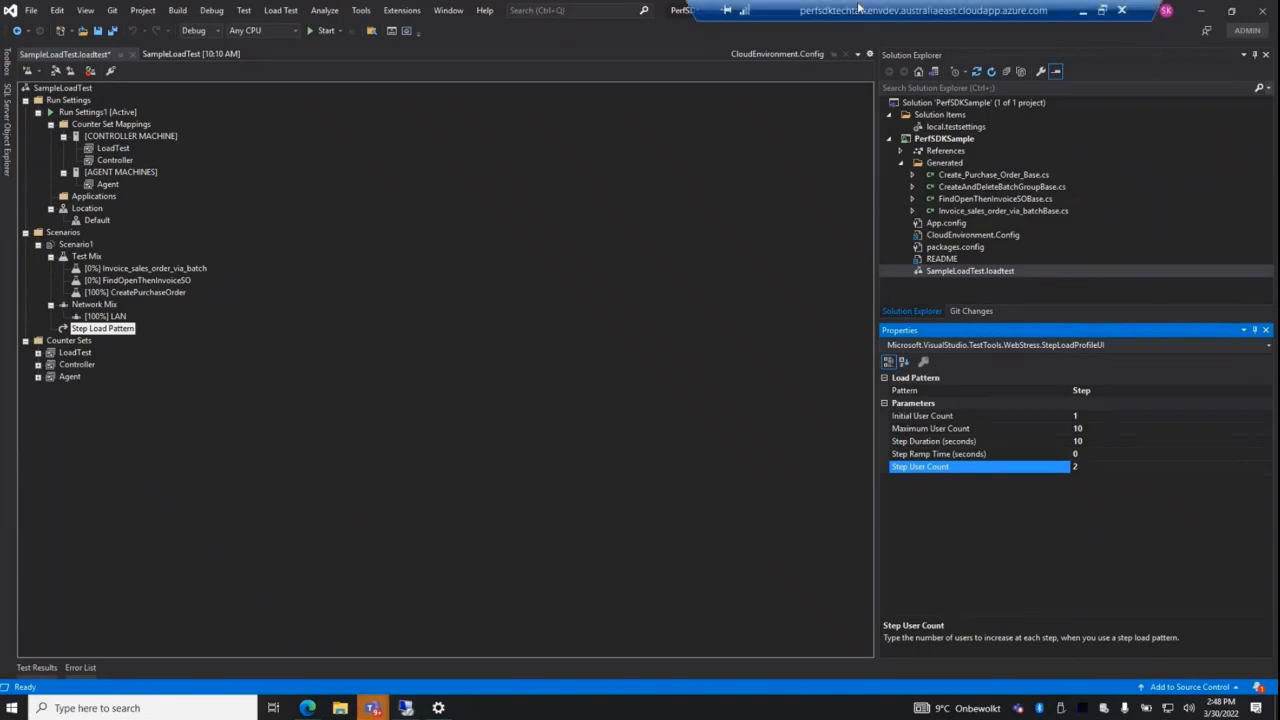